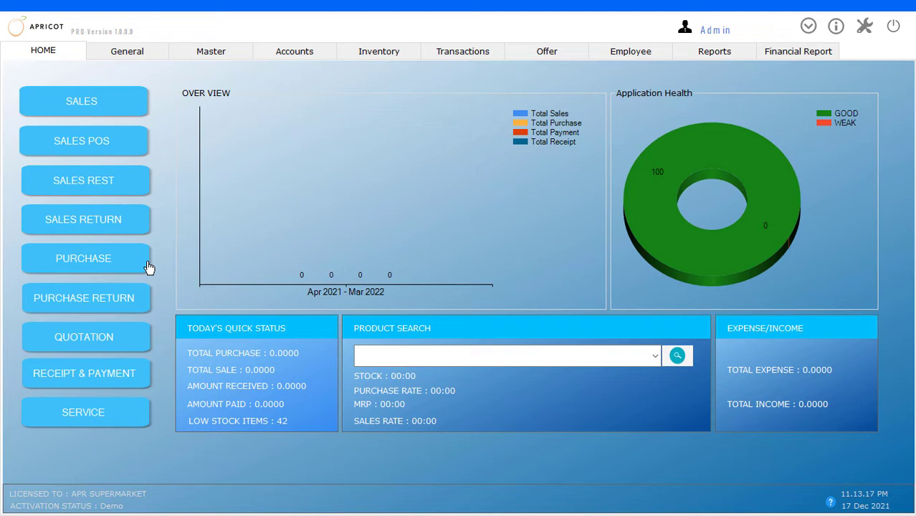
# Open a new purchase bill in a maximized window and create a supplier named MI ZONE
pyautogui.click(149, 267)
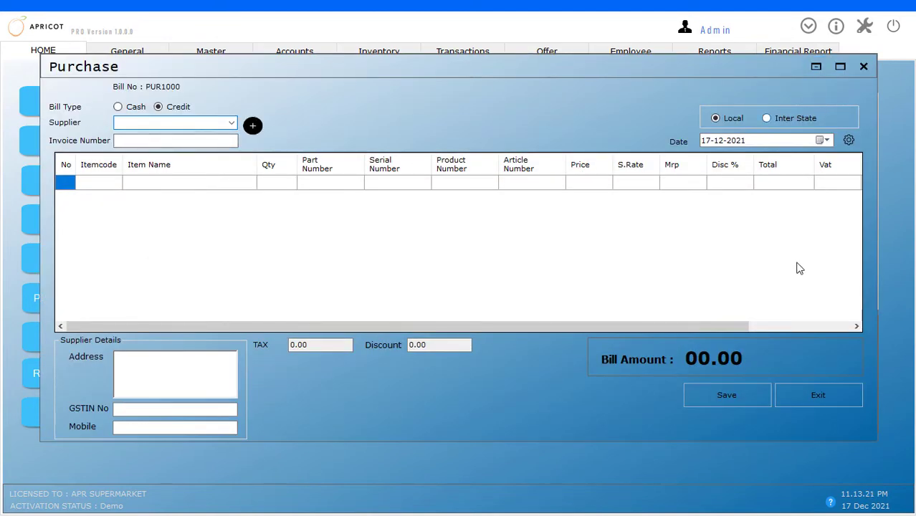
pyautogui.click(841, 66)
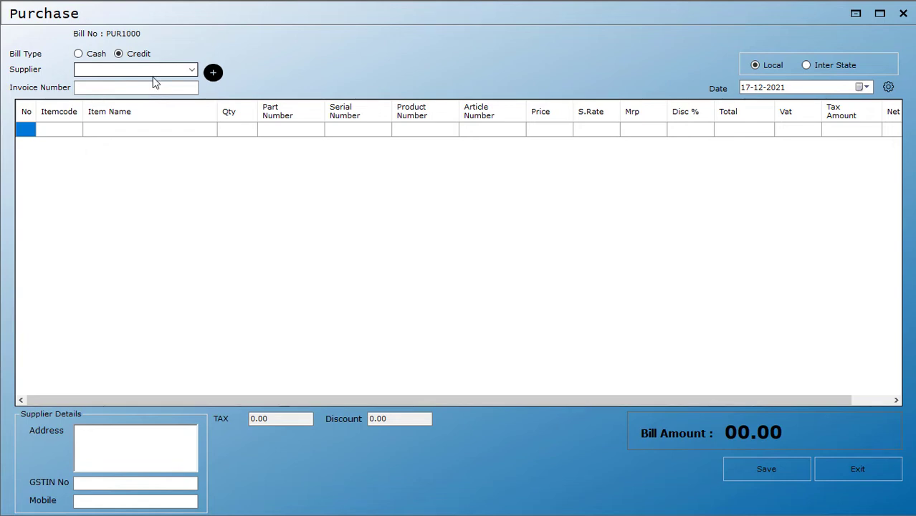
pyautogui.click(213, 73)
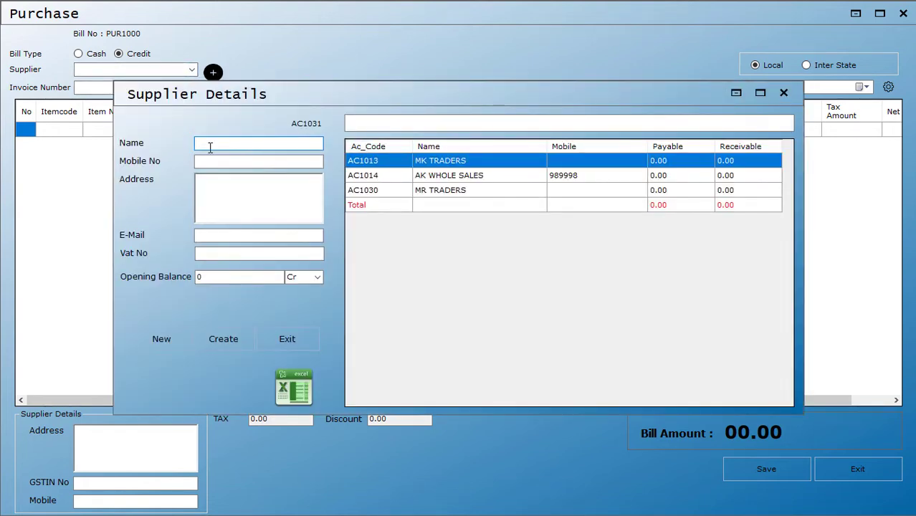
pyautogui.write('MI ZONE')
pyautogui.press('Return')
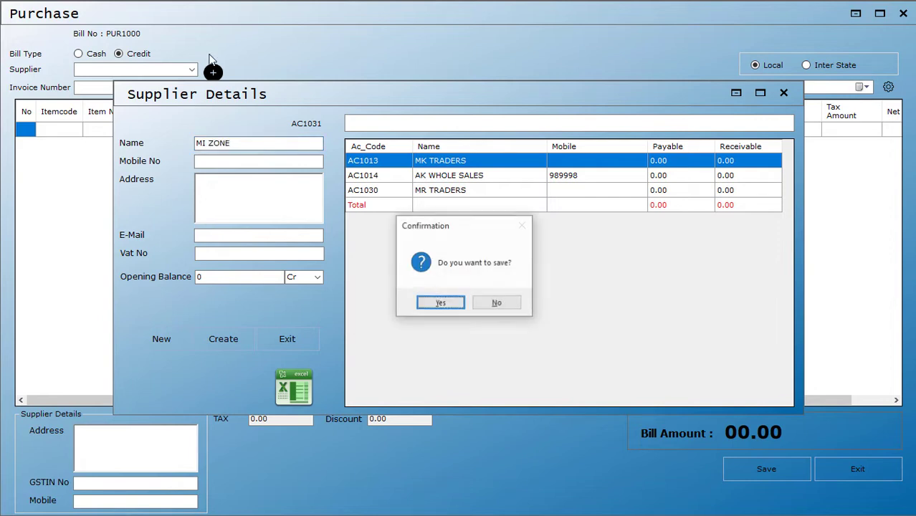
pyautogui.click(439, 305)
pyautogui.click(475, 305)
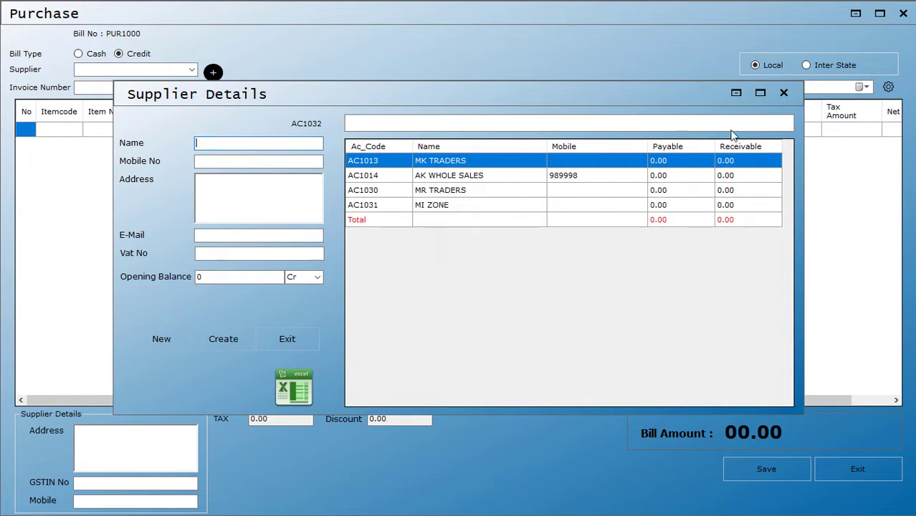
pyautogui.click(785, 94)
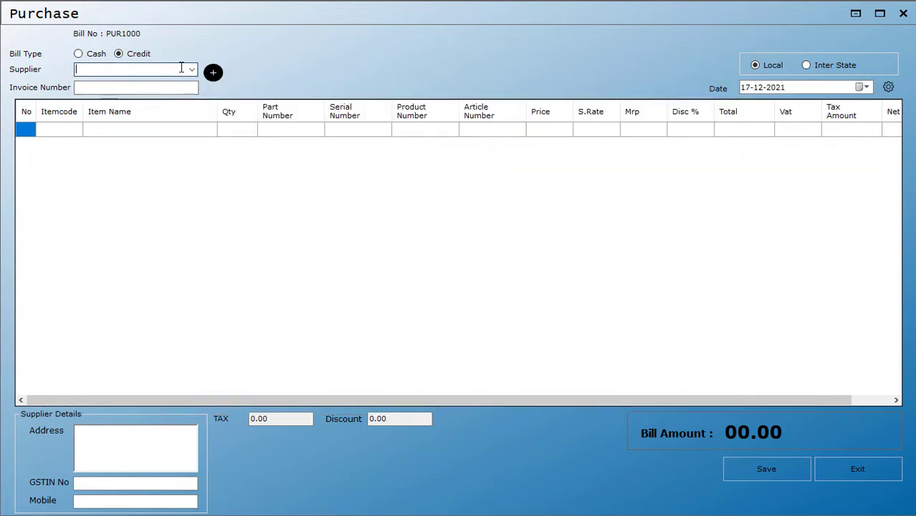
# Choose MI ZONE as the supplier of the purchase bill
pyautogui.write('ZONE')
pyautogui.press('Down')
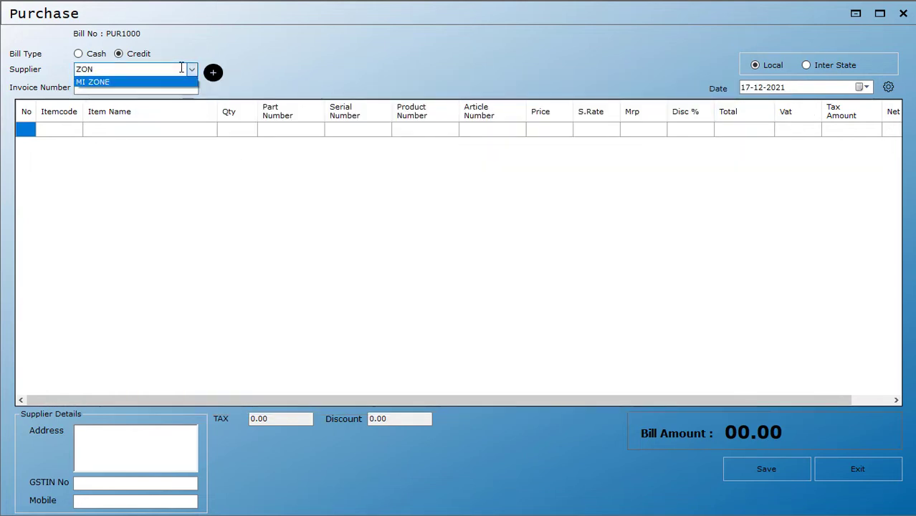
pyautogui.press('Return')
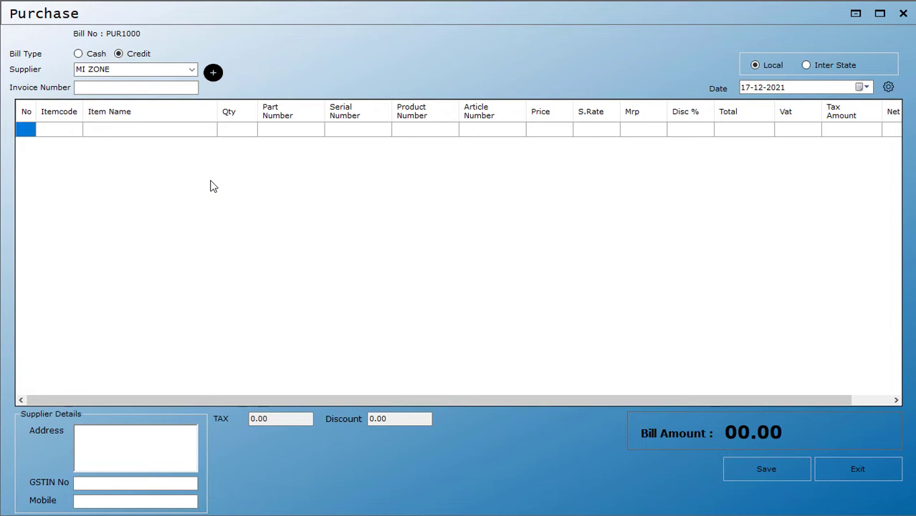
# Start a new item from the purchase bill and name it MI NOTE 9
pyautogui.press('F2')
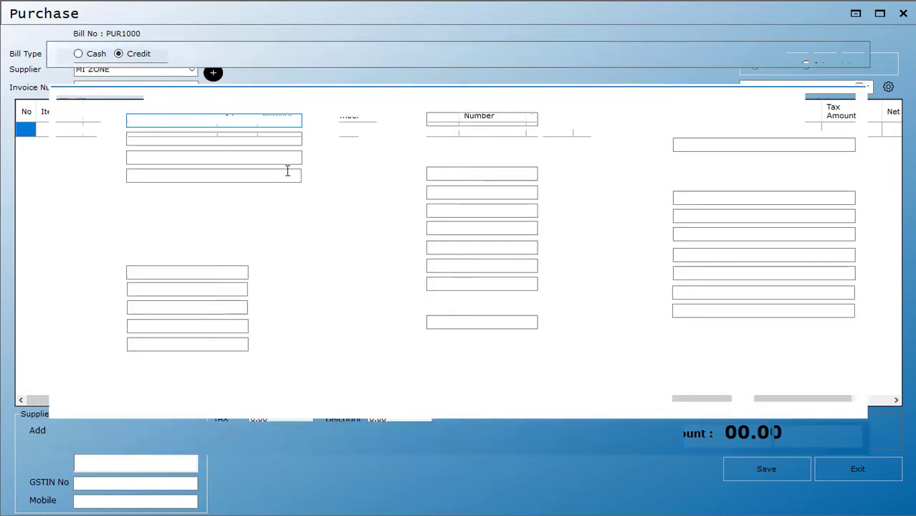
pyautogui.click(143, 156)
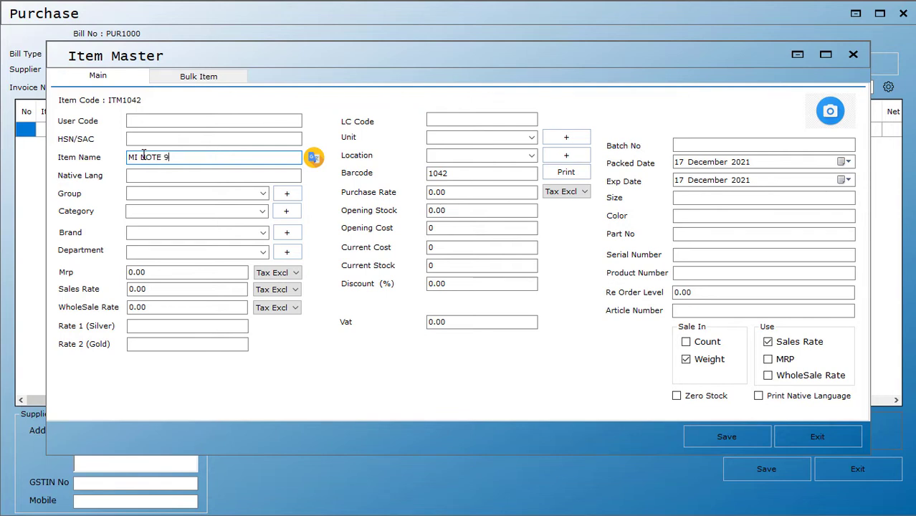
pyautogui.press('Return')
pyautogui.press('Return')
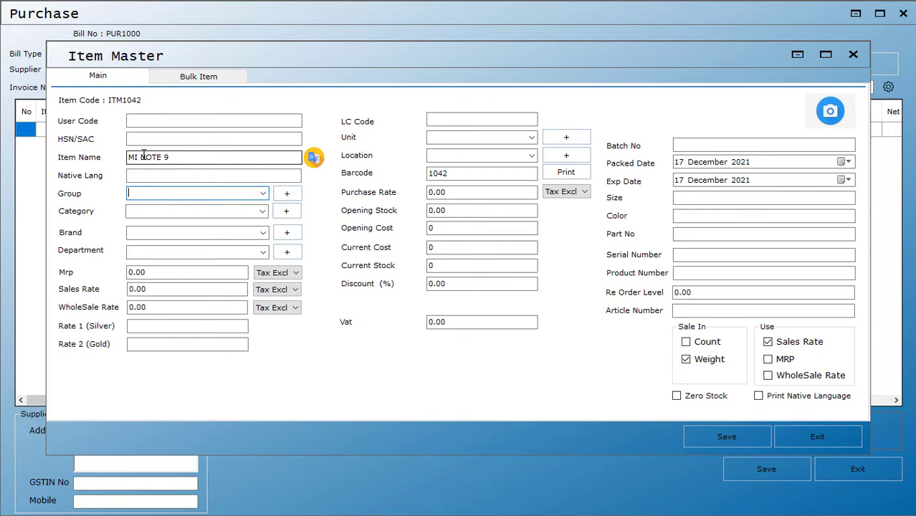
# Assign the new item to the OTHERS group
pyautogui.press('Down')
pyautogui.press('Down')
pyautogui.press('Down')
pyautogui.press('Down')
pyautogui.press('Down')
pyautogui.press('Down')
pyautogui.write('OTH')
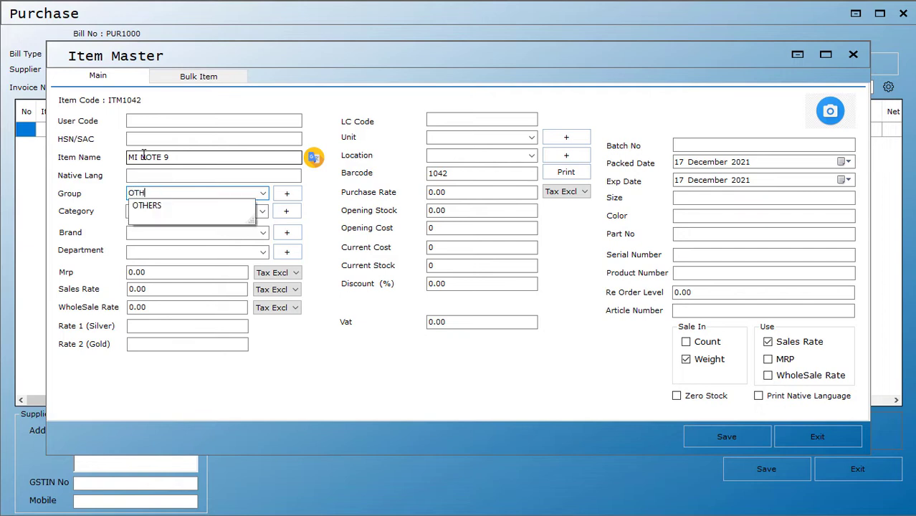
pyautogui.press('Down')
pyautogui.press('Return')
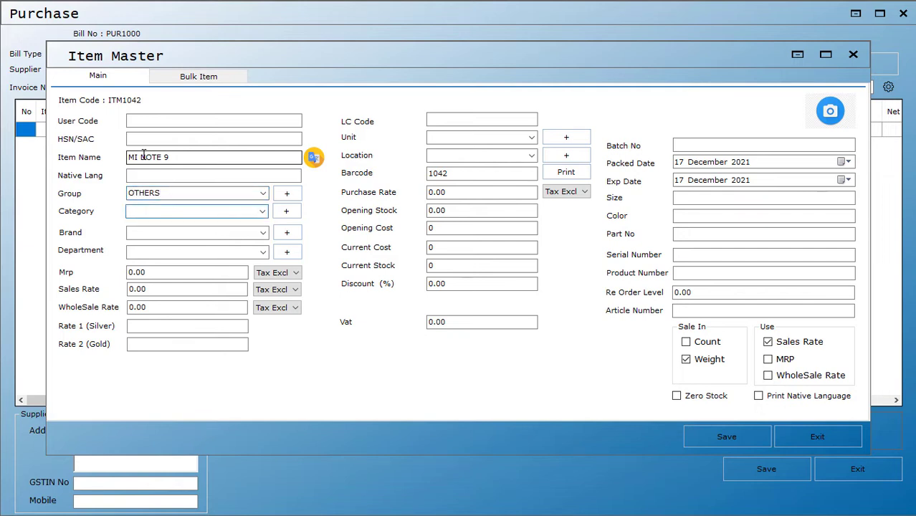
# Set the item's sales rate to 15000, leaving category, brand, department and MRP at their defaults
pyautogui.press('Return')
pyautogui.press('Return')
pyautogui.press('Return')
pyautogui.press('Return')
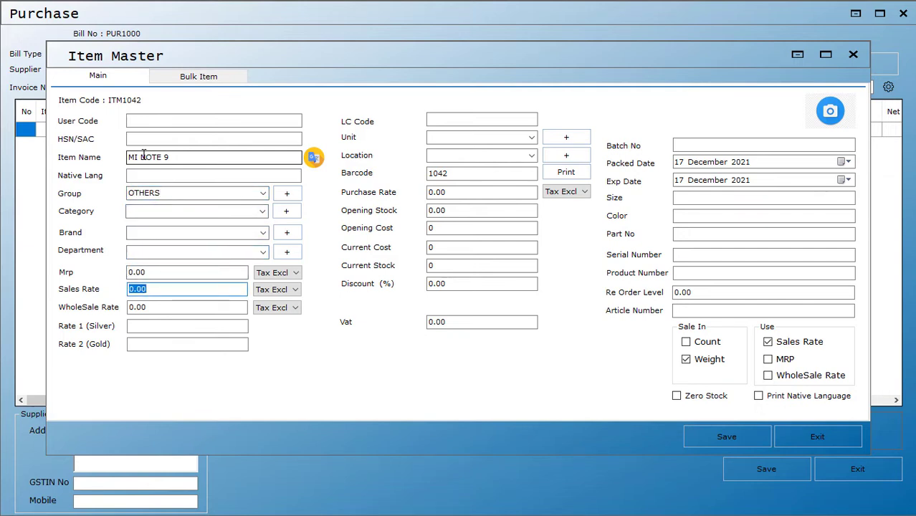
pyautogui.write('15000')
pyautogui.press('Return')
# Set the item's purchase rate to 12000
pyautogui.press('Return')
pyautogui.press('Return')
pyautogui.press('Return')
pyautogui.press('Return')
pyautogui.press('Return')
pyautogui.press('Return')
pyautogui.press('Return')
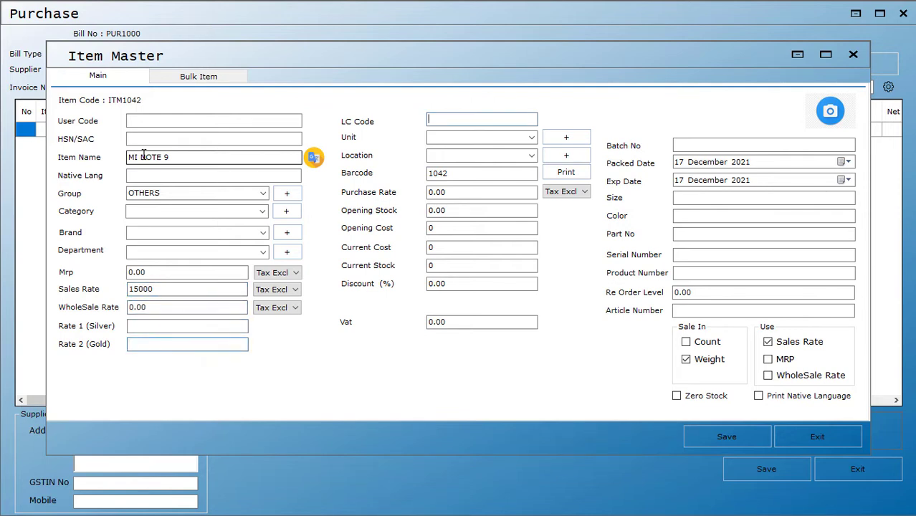
pyautogui.write('12')
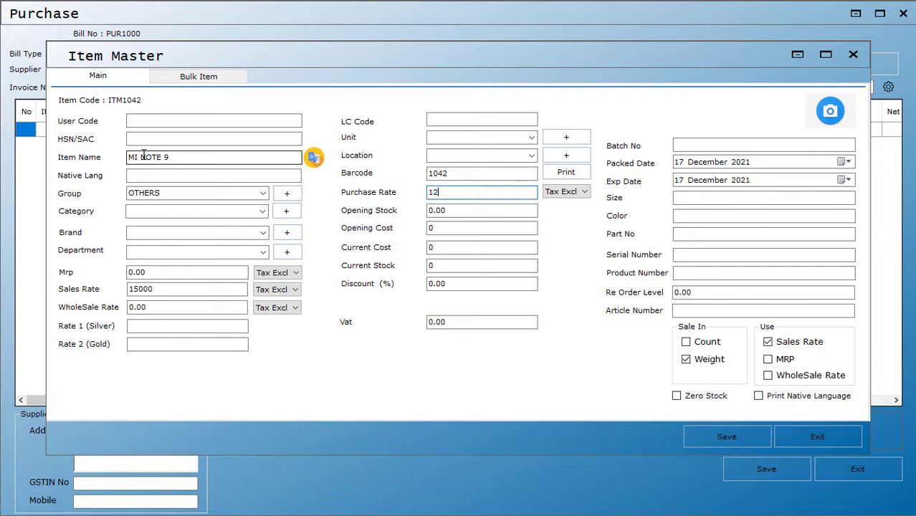
pyautogui.write('000')
pyautogui.press('Return')
pyautogui.press('Return')
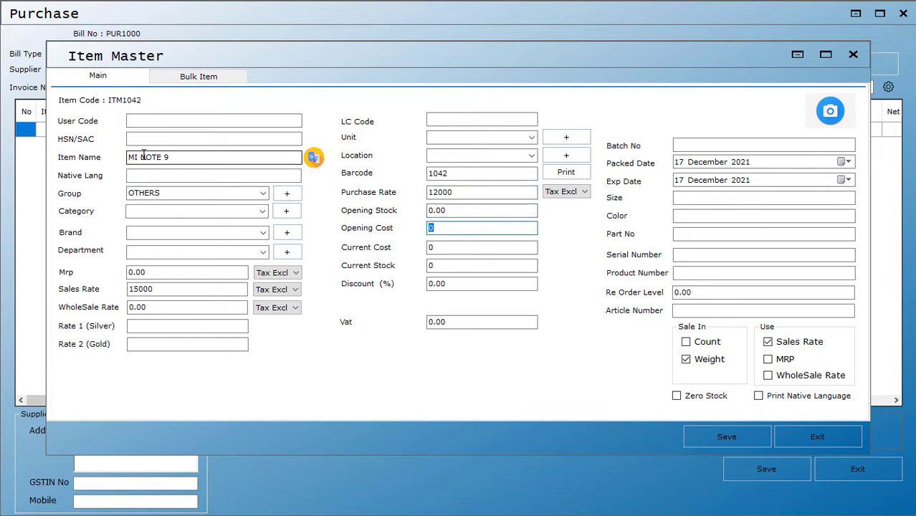
# Save the new item with its remaining fields at their defaults and close the Item Master
pyautogui.press('Return')
pyautogui.press('Return')
pyautogui.press('Return')
pyautogui.press('Return')
pyautogui.press('Return')
pyautogui.press('Return')
pyautogui.press('Return')
pyautogui.press('Return')
pyautogui.press('Return')
pyautogui.press('Return')
pyautogui.press('Return')
pyautogui.press('Return')
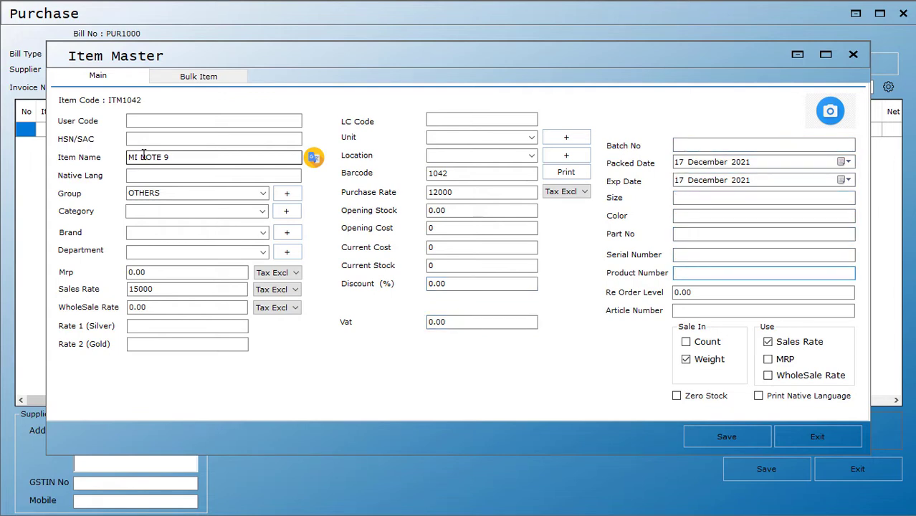
pyautogui.press('Return')
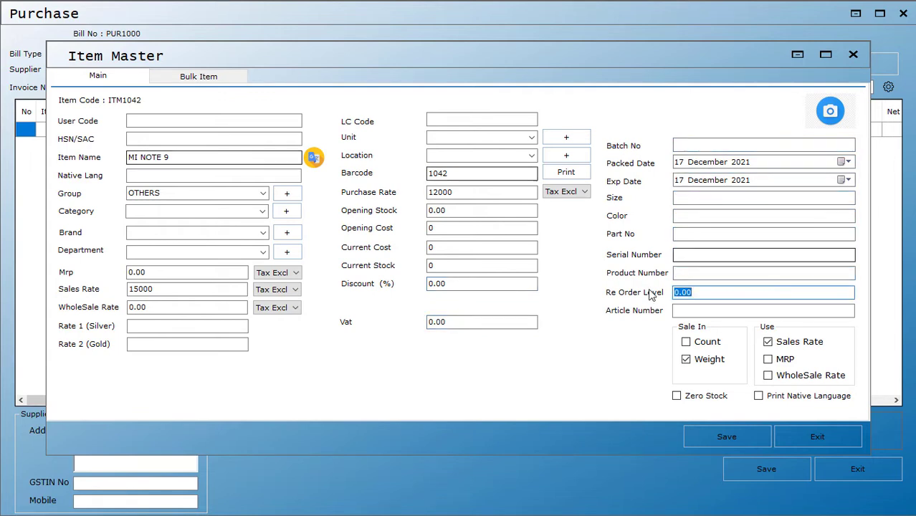
pyautogui.click(734, 434)
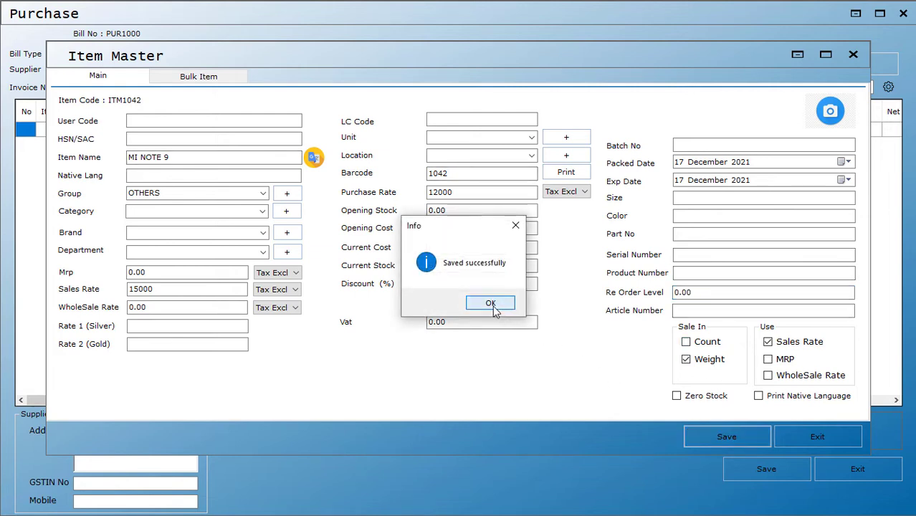
pyautogui.click(490, 303)
pyautogui.click(818, 436)
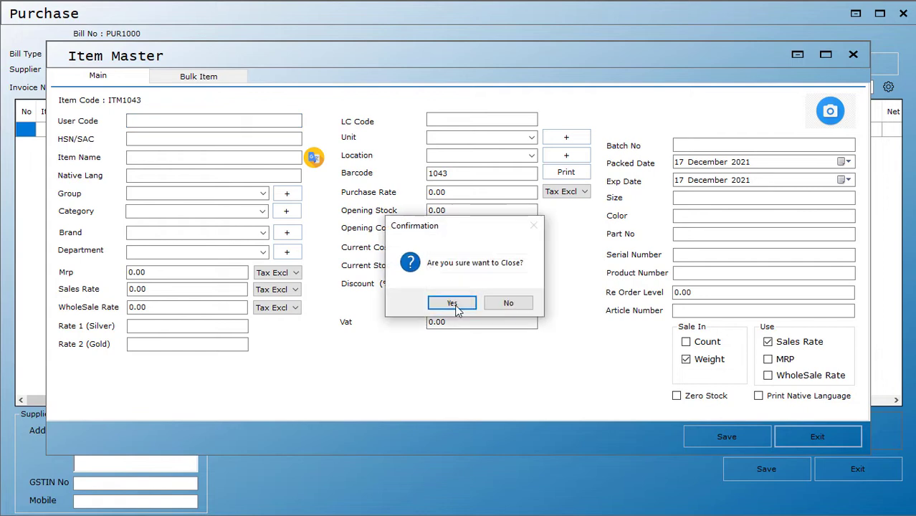
pyautogui.click(454, 304)
# Open the item selection list for the first row of the purchase bill
pyautogui.click(62, 131)
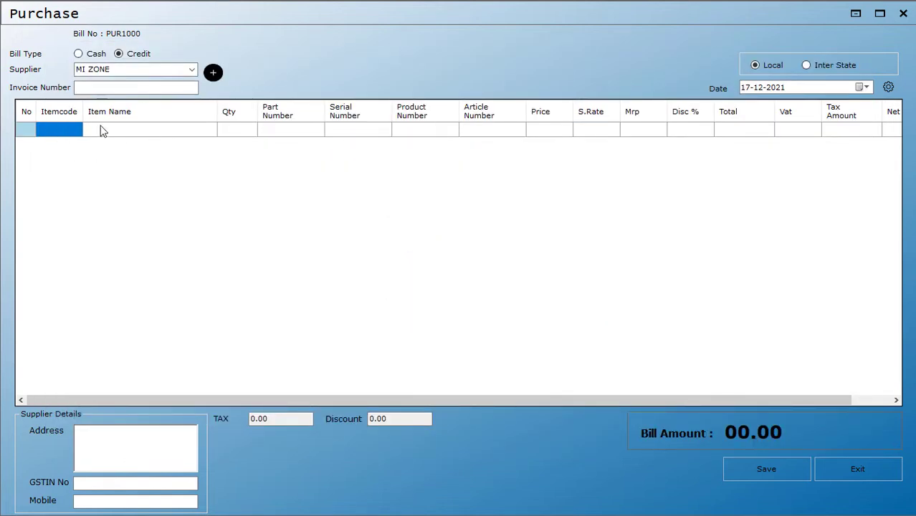
pyautogui.click(57, 129)
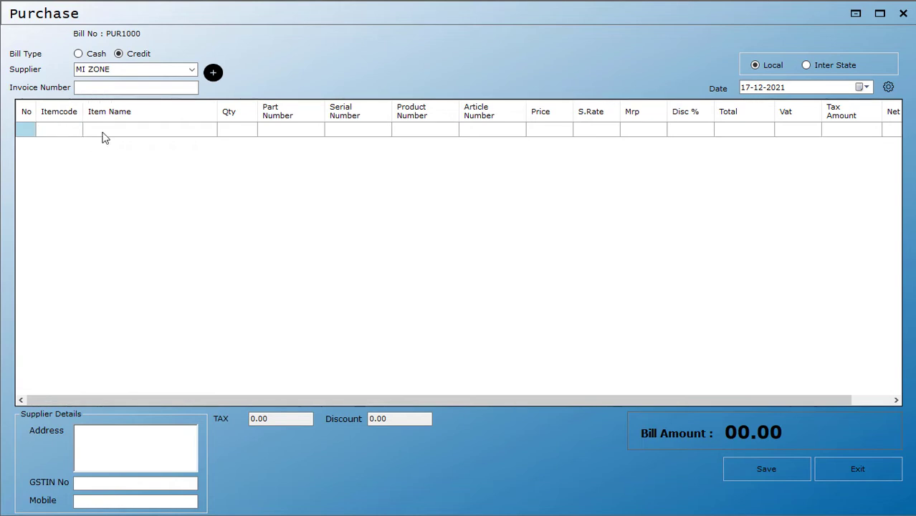
pyautogui.click(104, 133)
pyautogui.click(55, 132)
pyautogui.press('Return')
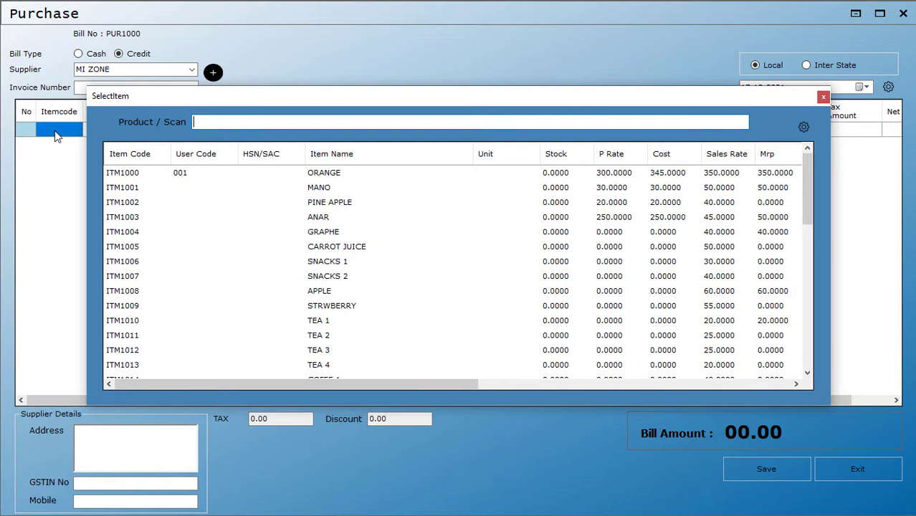
pyautogui.write('N')
pyautogui.press('BackSpace')
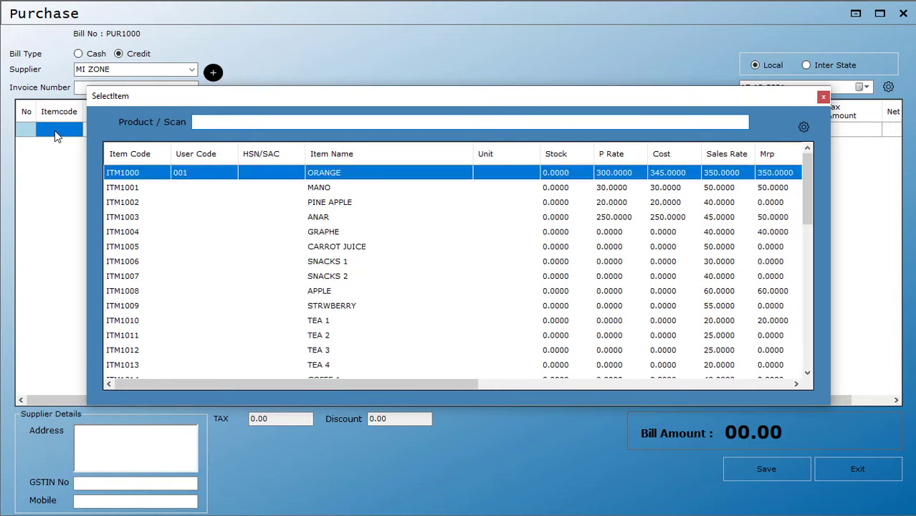
pyautogui.write('RED')
pyautogui.press('BackSpace')
pyautogui.press('BackSpace')
pyautogui.press('BackSpace')
# Search the items for MI and add MI NOTE 9 to the bill
pyautogui.write('MI')
pyautogui.press('Down')
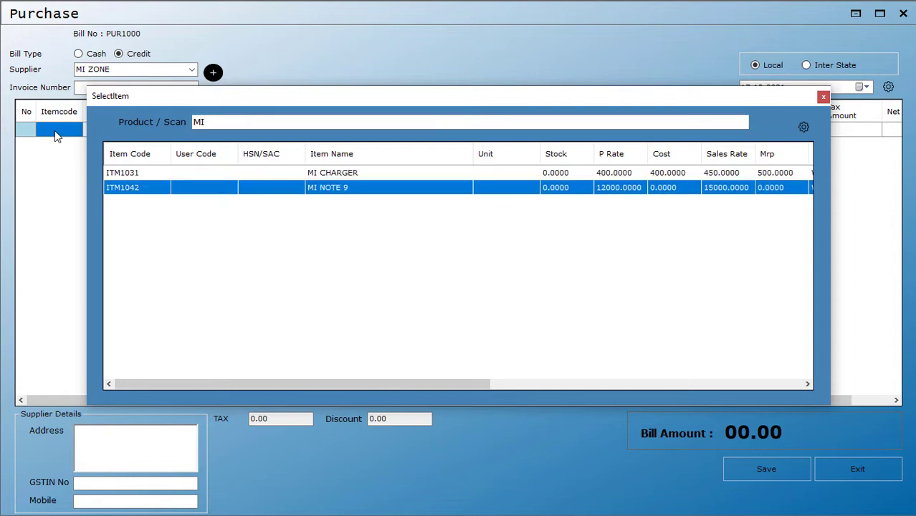
pyautogui.press('Return')
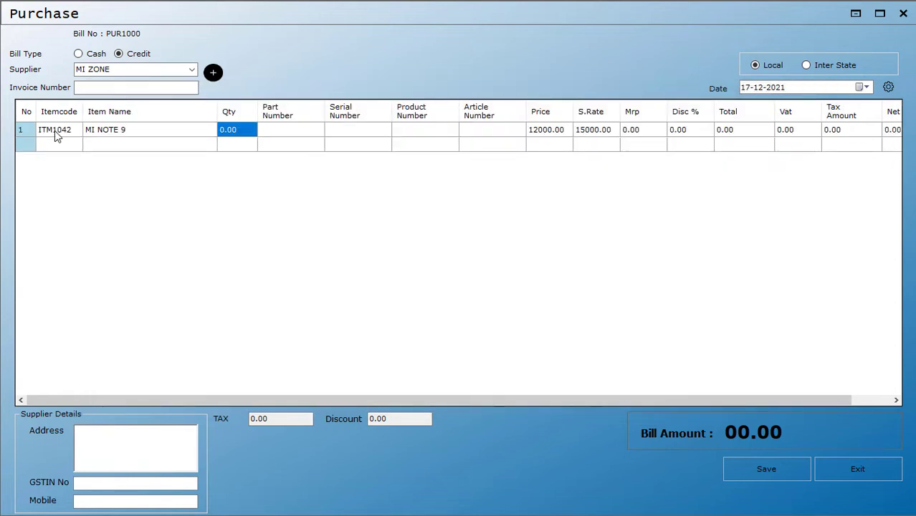
# Fill the MI NOTE 9 row with quantity 10, part number 123, serial number 1234, product number 12343 and article number 1234
pyautogui.write('10')
pyautogui.press('Return')
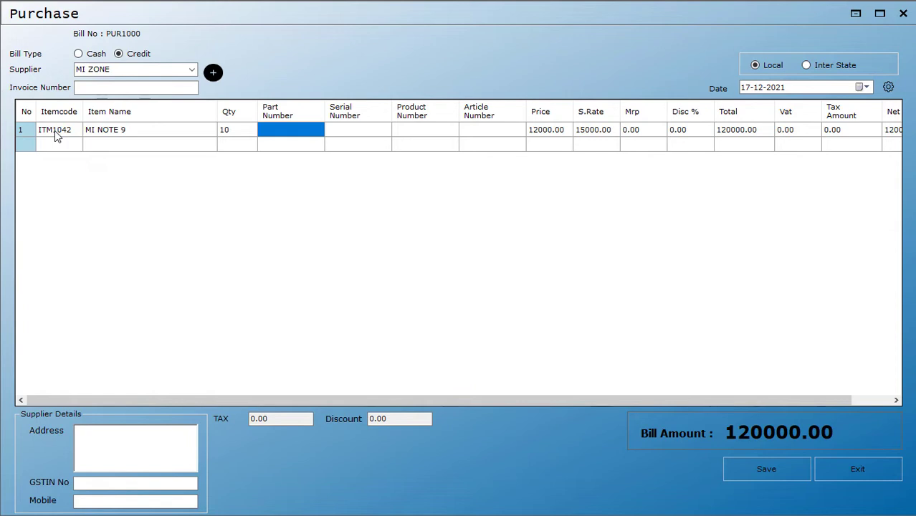
pyautogui.write('123')
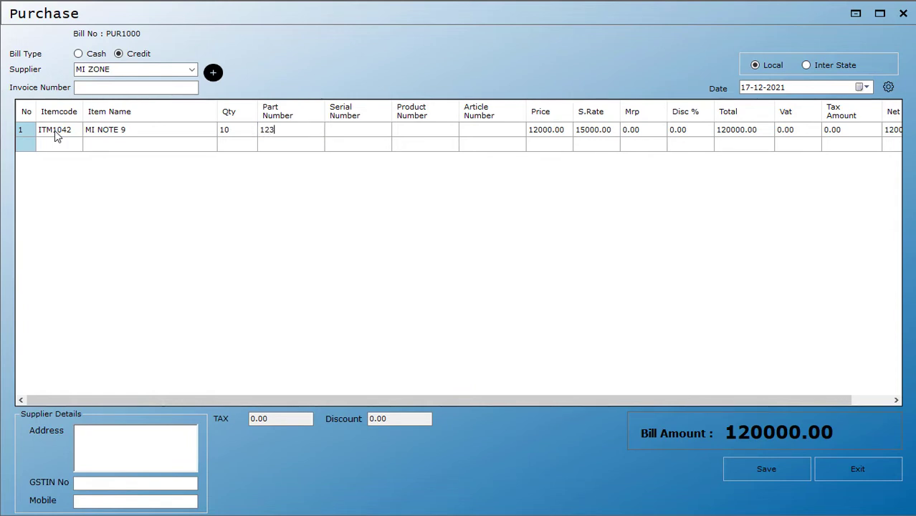
pyautogui.press('Return')
pyautogui.write('1234')
pyautogui.press('Return')
pyautogui.write('12343')
pyautogui.press('Return')
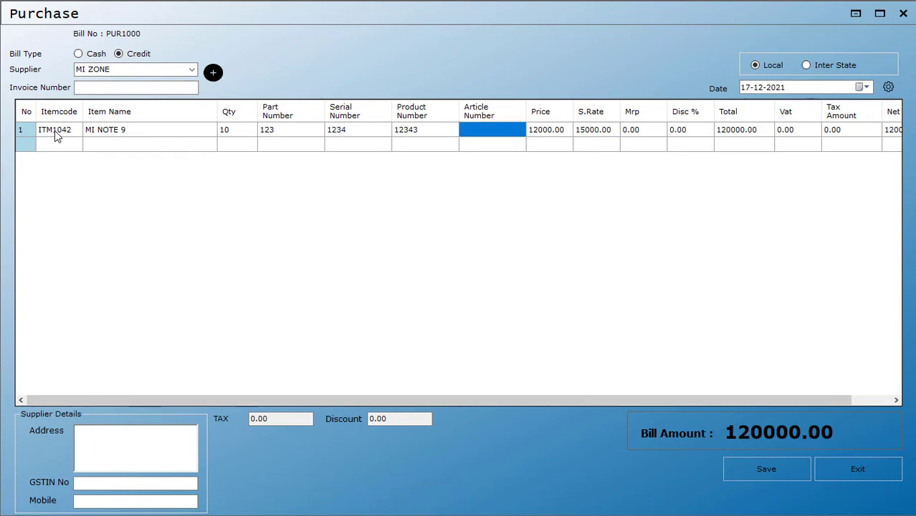
pyautogui.write('1234')
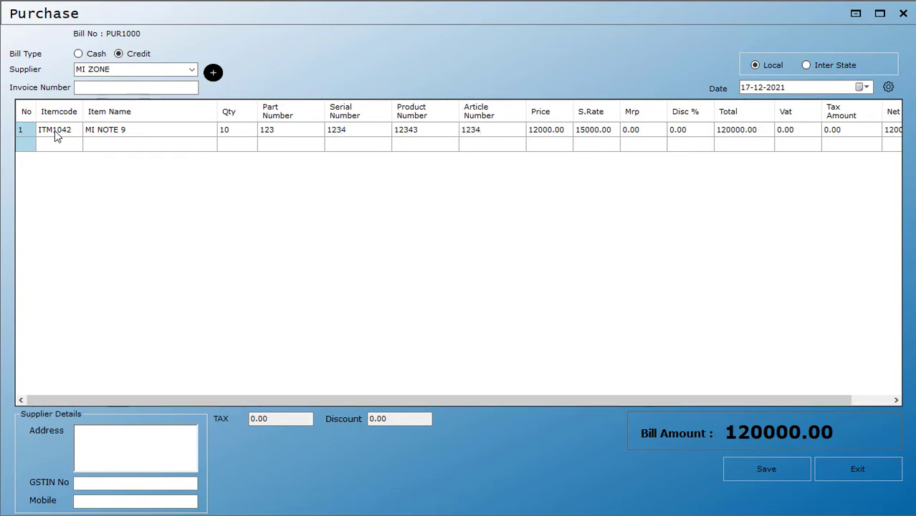
pyautogui.press('Return')
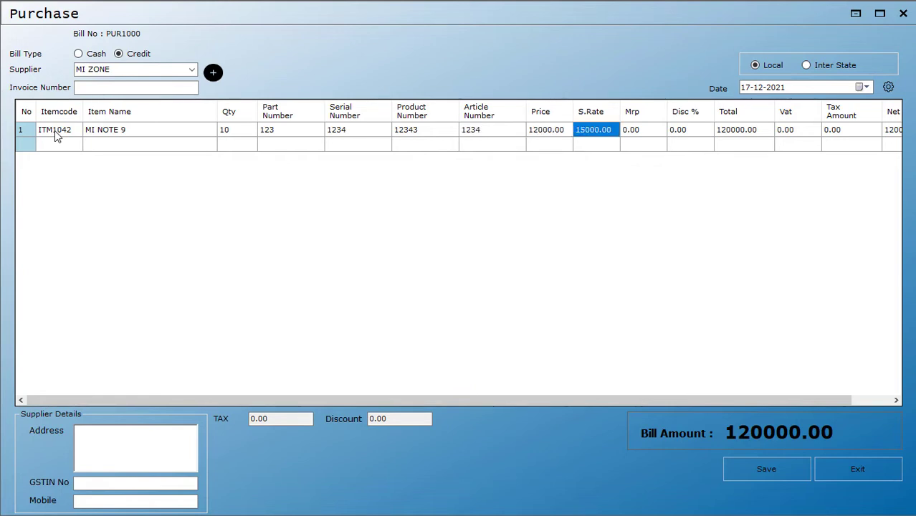
# Set the purchase price of MI NOTE 9 in the bill row to 12500
pyautogui.press('Left')
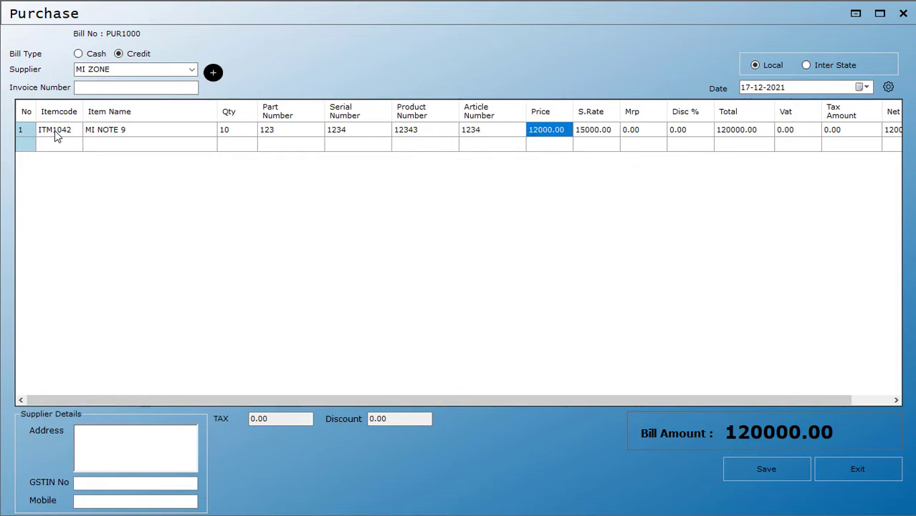
pyautogui.write('12500')
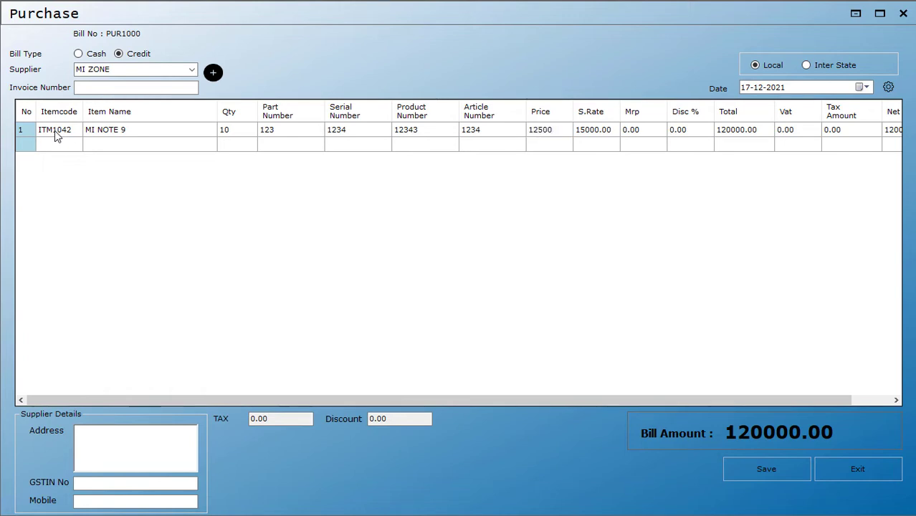
pyautogui.press('Return')
pyautogui.press('Return')
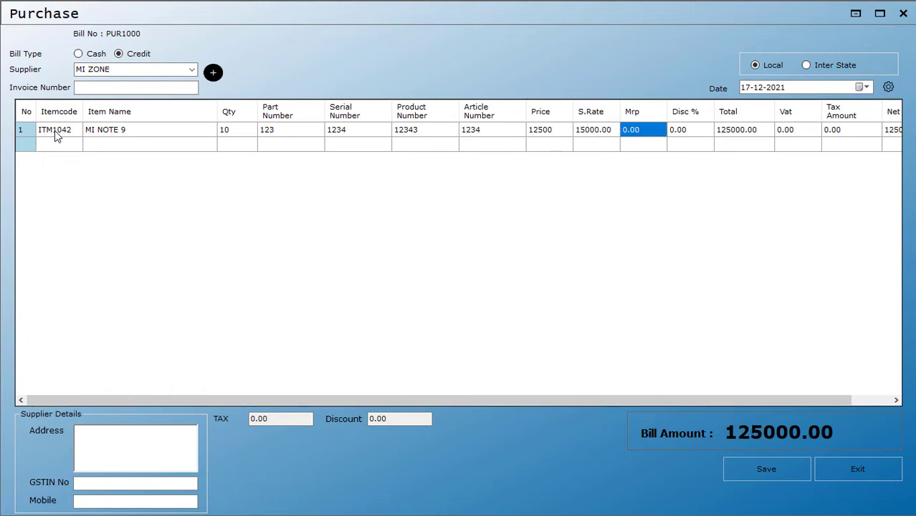
# Accept the remaining default values of the MI NOTE 9 row through to its net amount
pyautogui.press('Return')
pyautogui.press('Return')
pyautogui.press('Return')
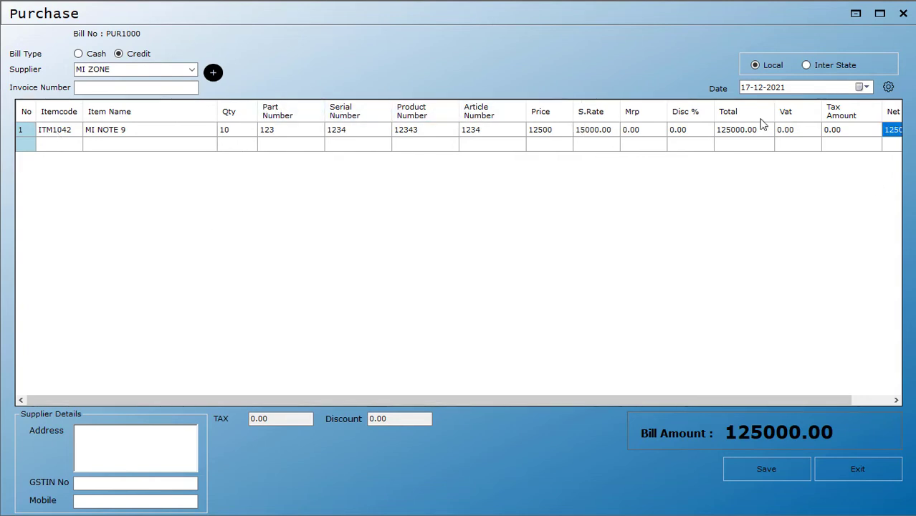
# Hide the Article Number, Product Number, Serial Number and Disc % columns of the purchase bill grid
pyautogui.click(889, 87)
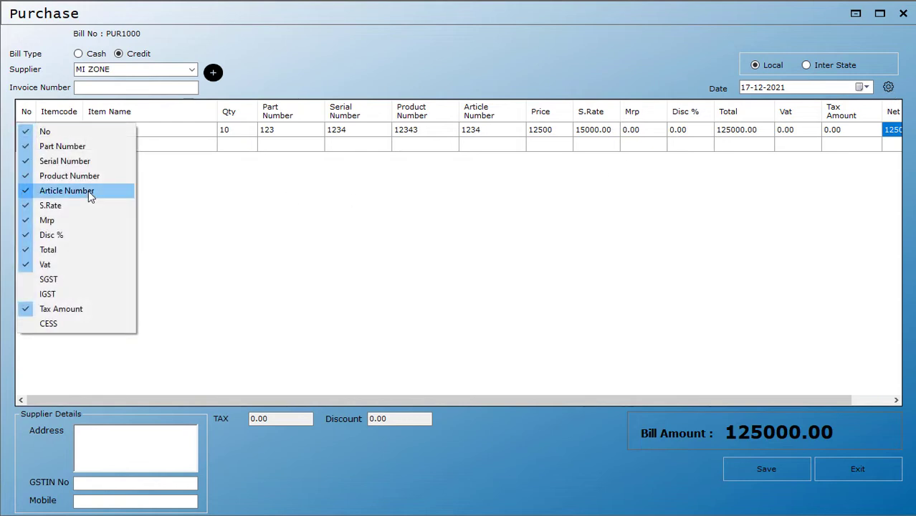
pyautogui.click(45, 190)
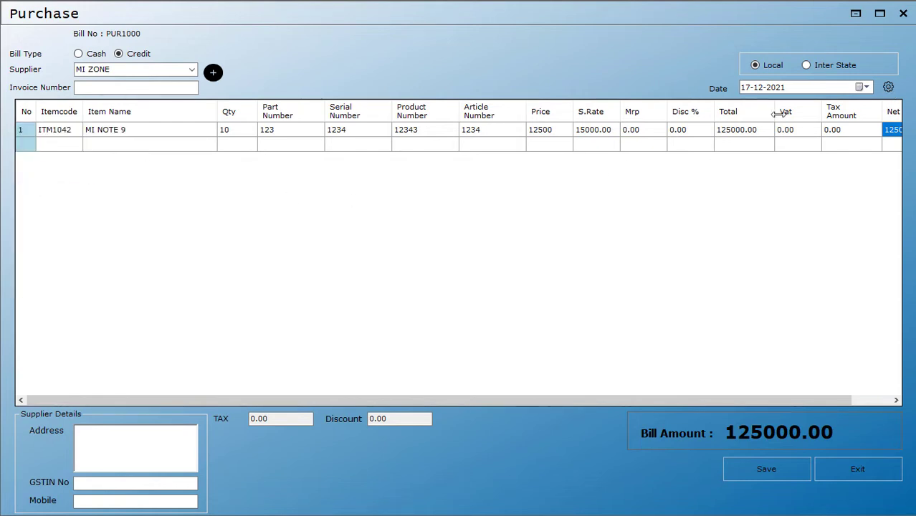
pyautogui.click(889, 88)
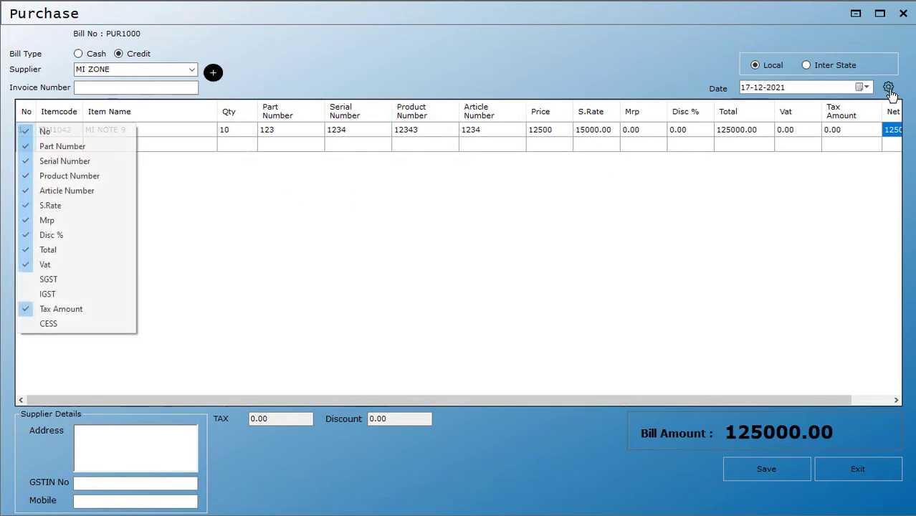
pyautogui.click(28, 191)
pyautogui.click(29, 176)
pyautogui.click(27, 162)
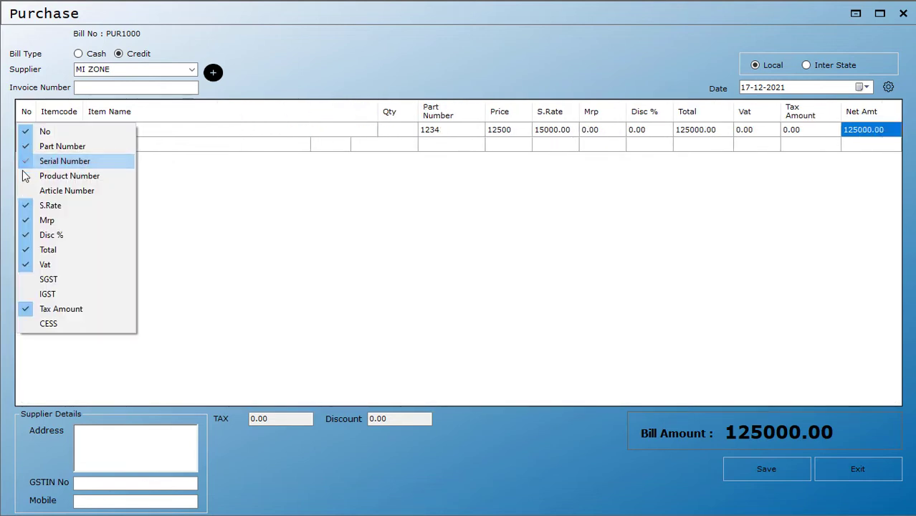
pyautogui.click(44, 236)
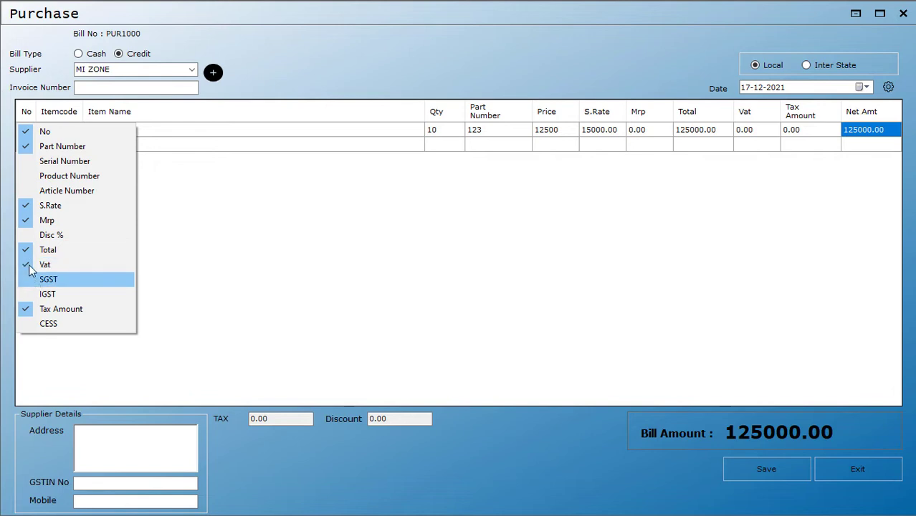
# Show the Article Number, Product Number and Serial Number columns in the bill grid again
pyautogui.click(39, 190)
pyautogui.click(37, 176)
pyautogui.click(37, 161)
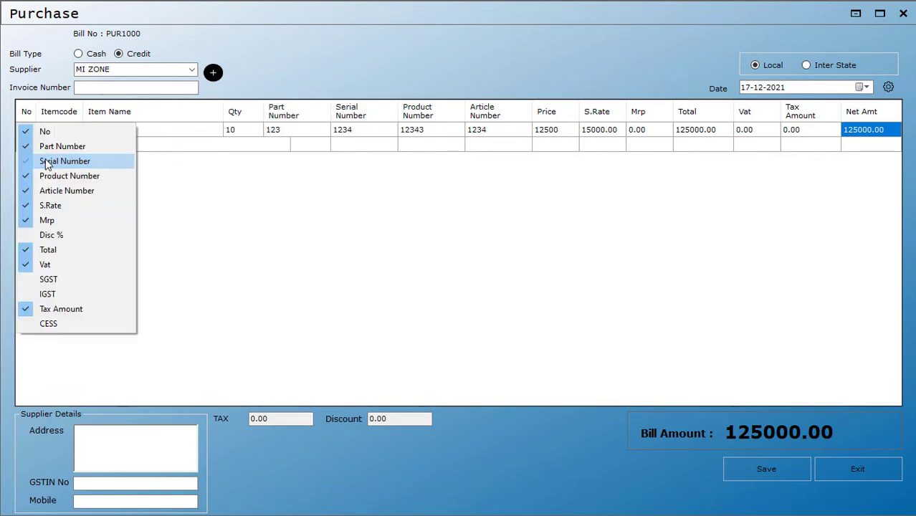
pyautogui.click(594, 277)
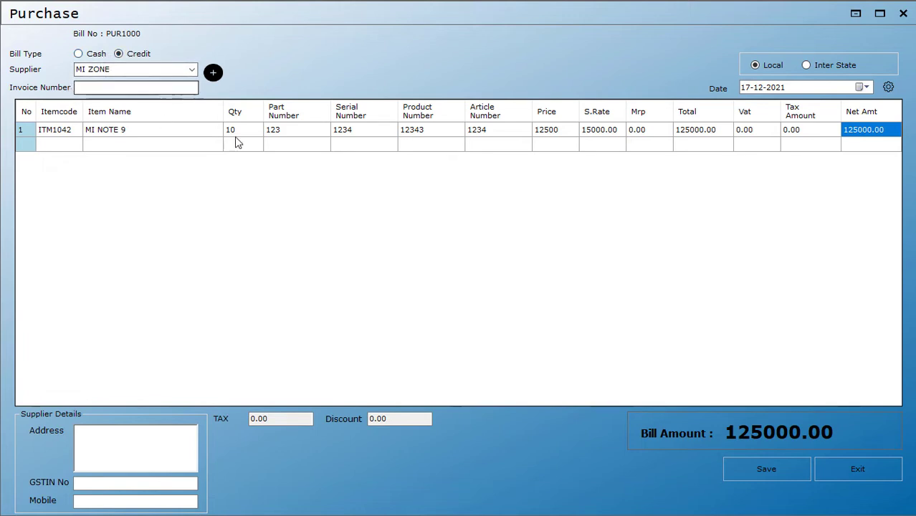
# Save the purchase bill and close the Purchase window
pyautogui.click(745, 472)
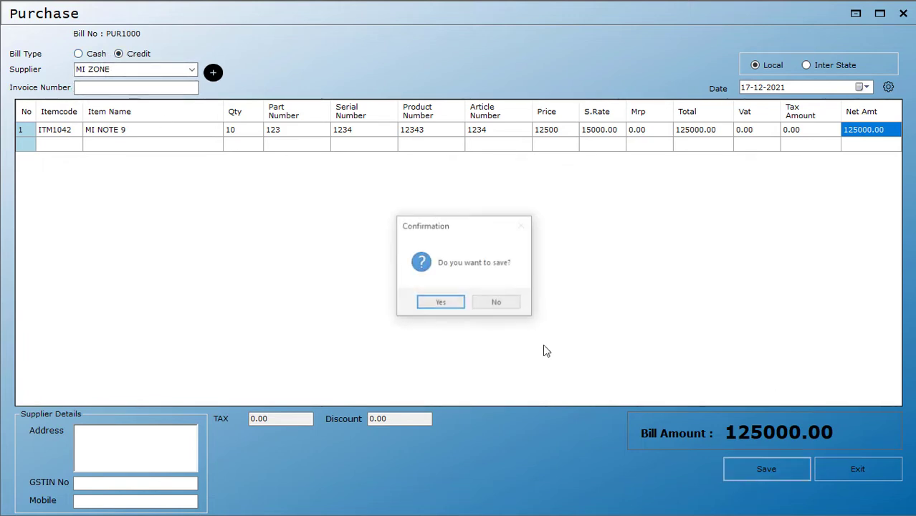
pyautogui.click(449, 306)
pyautogui.click(488, 304)
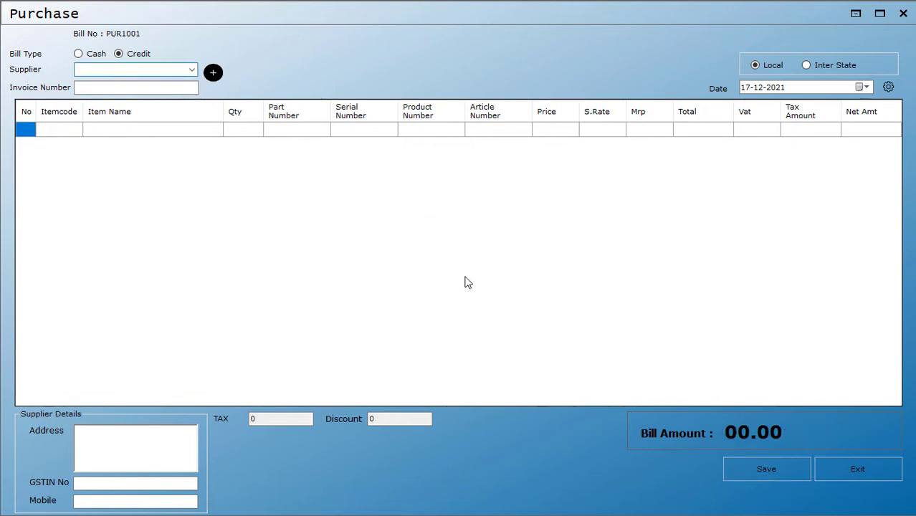
pyautogui.click(903, 13)
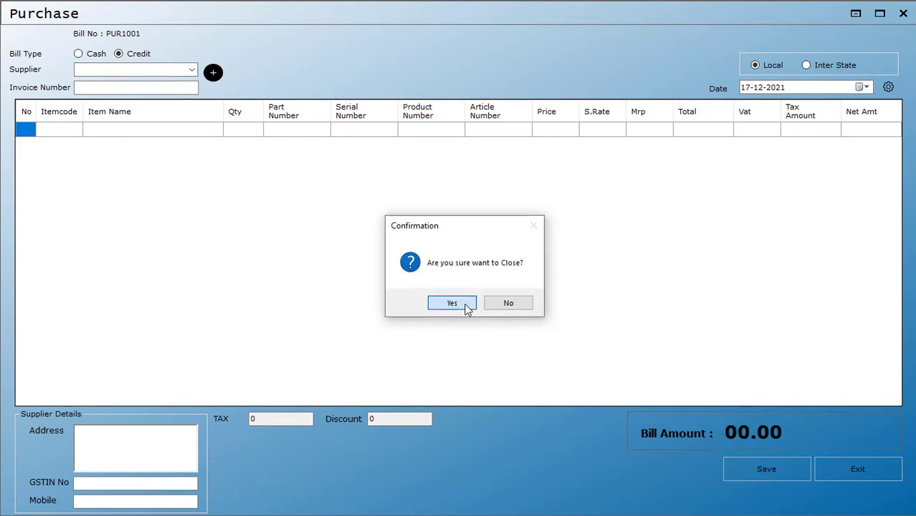
pyautogui.click(465, 306)
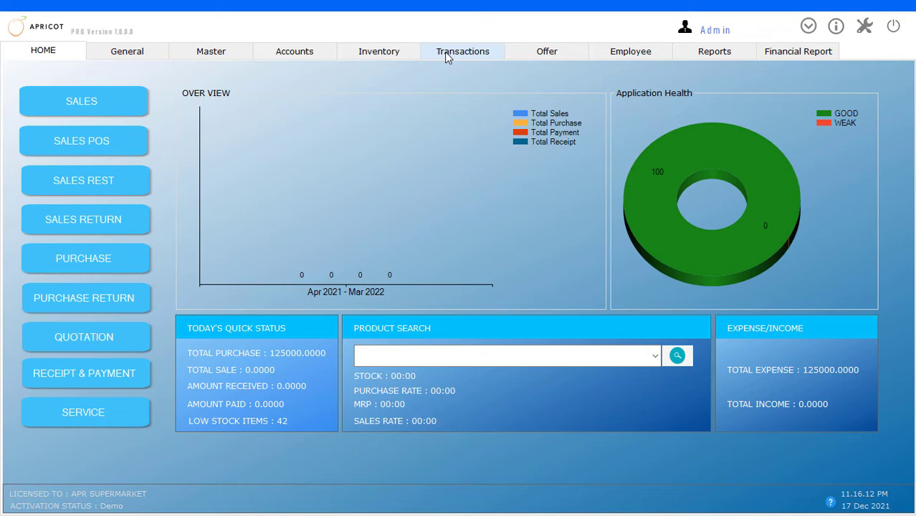
# Search the inventory's stock details for MI and check the stock of MI NOTE 9
pyautogui.click(394, 55)
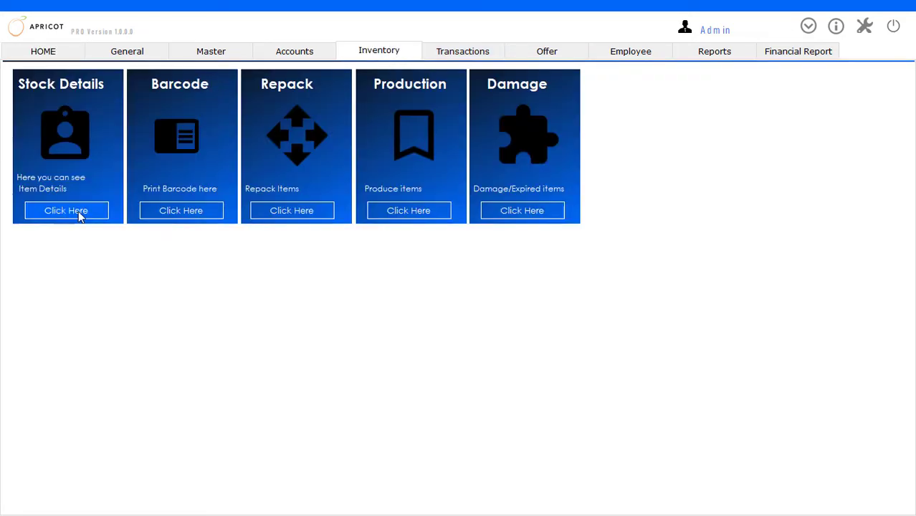
pyautogui.click(79, 215)
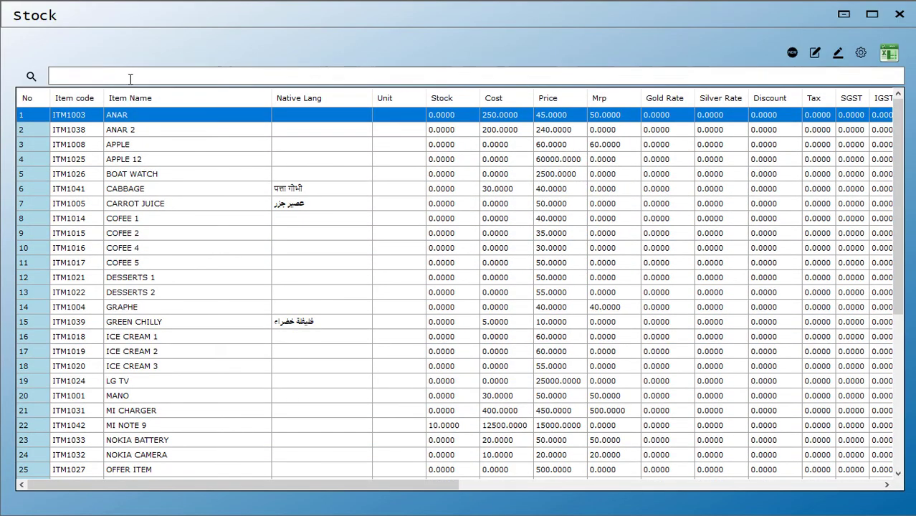
pyautogui.click(131, 77)
pyautogui.write('MI')
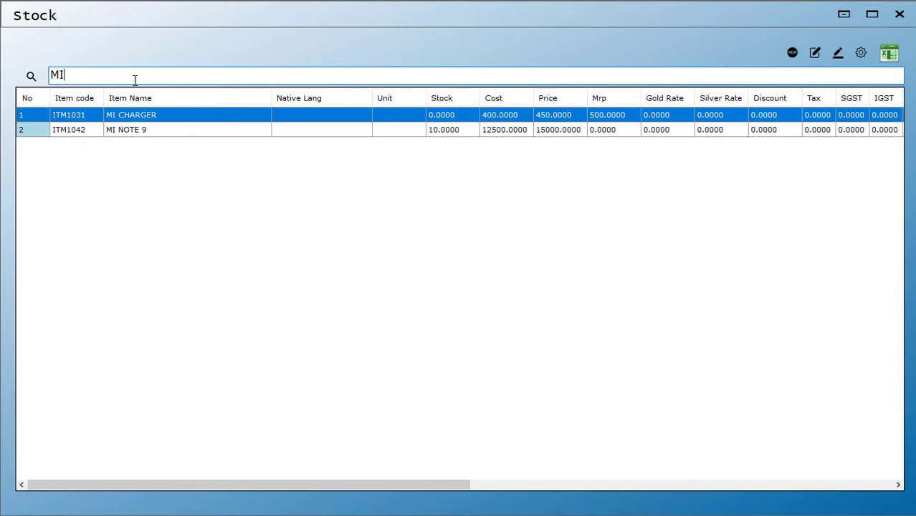
pyautogui.click(452, 136)
pyautogui.click(900, 15)
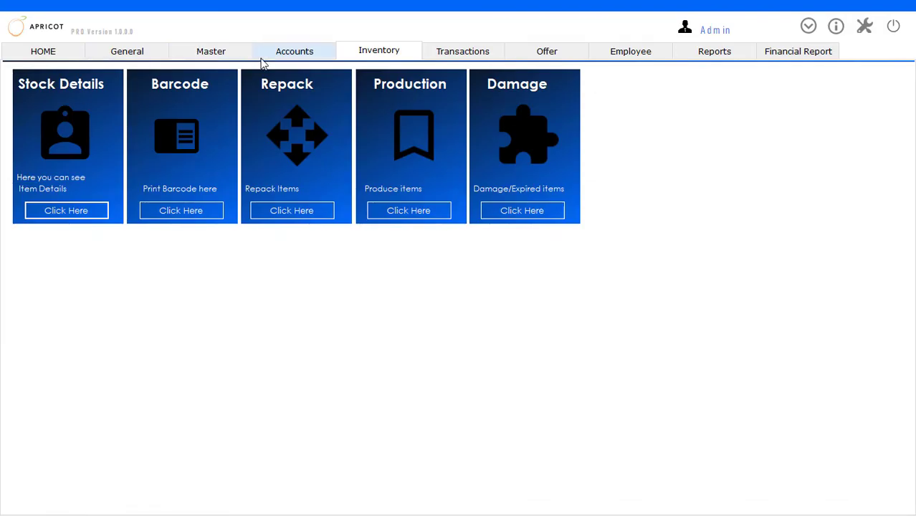
# Check the payable amount of the supplier MI ZONE in the supplier details
pyautogui.click(45, 53)
pyautogui.click(210, 51)
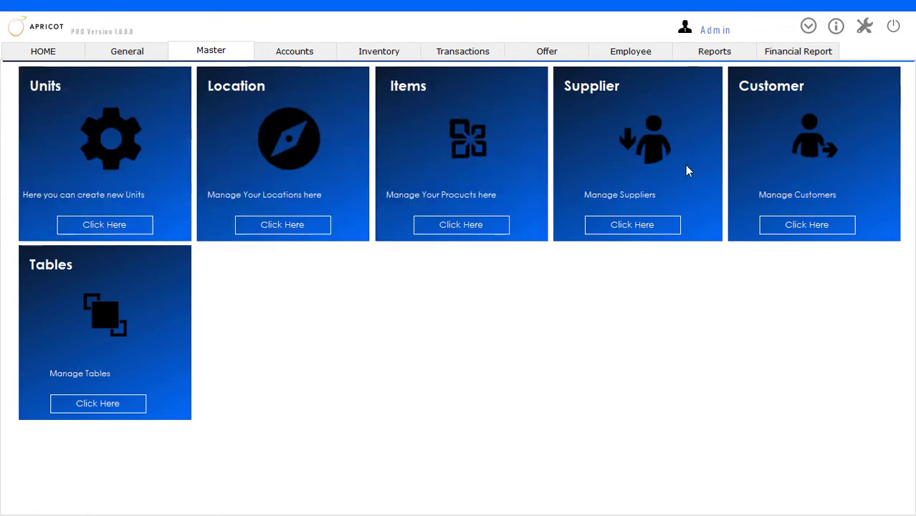
pyautogui.click(629, 228)
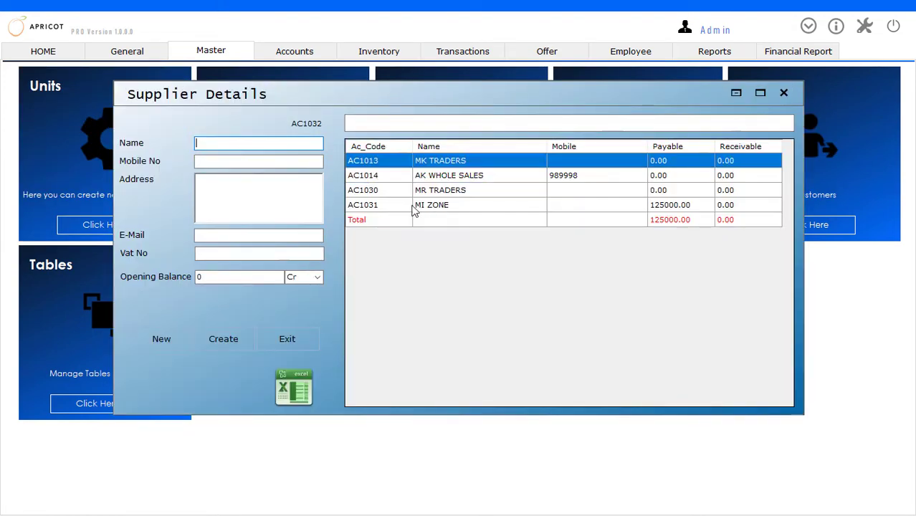
pyautogui.click(479, 212)
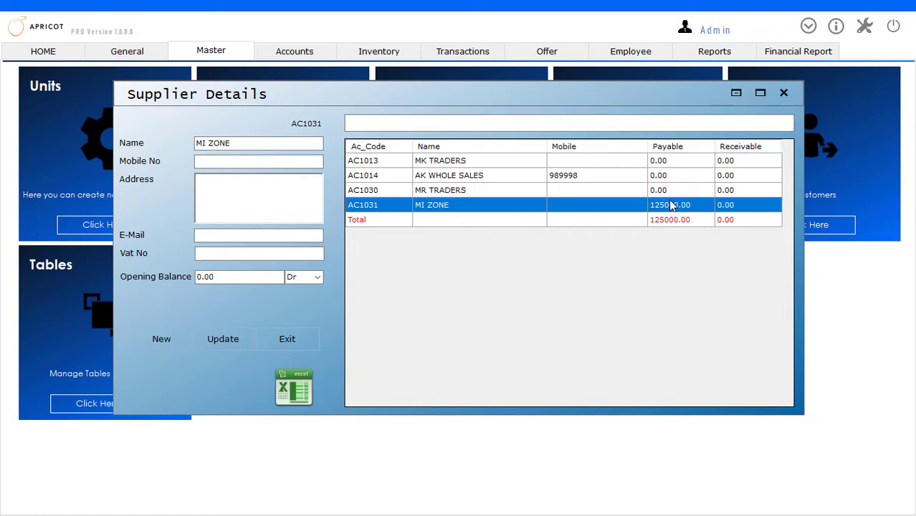
pyautogui.click(784, 94)
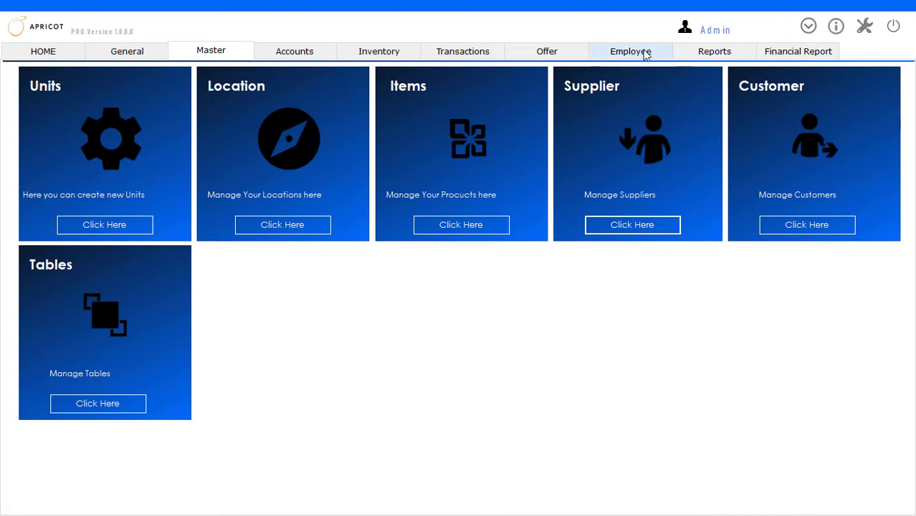
# Show the purchase report for the period 01-12-2021 to 17-12-2021
pyautogui.click(715, 55)
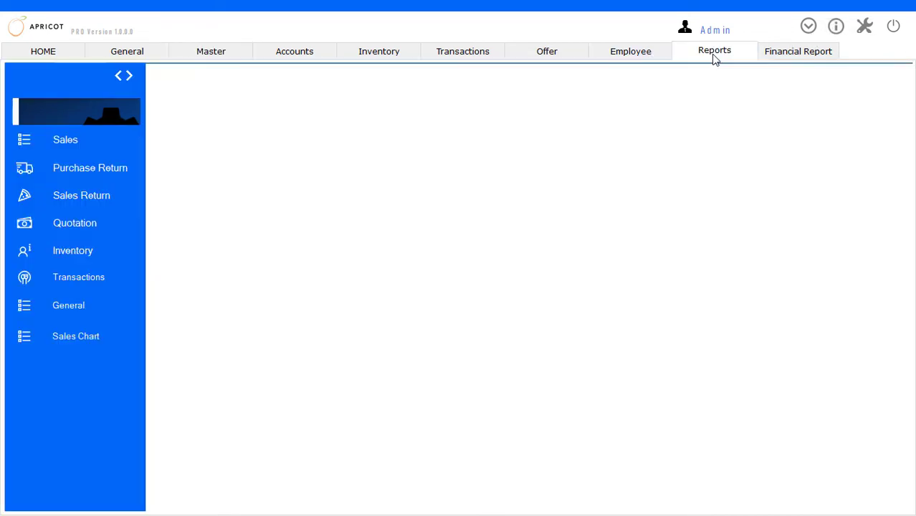
pyautogui.click(105, 112)
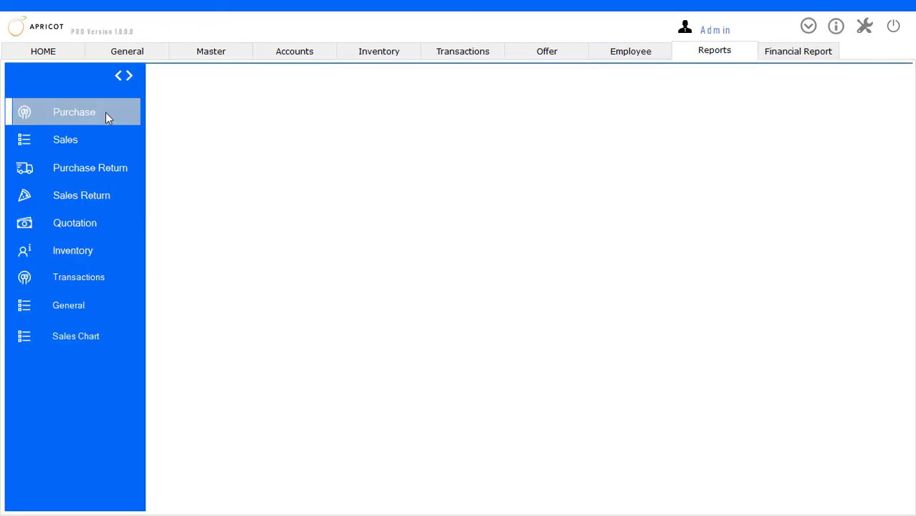
pyautogui.click(246, 239)
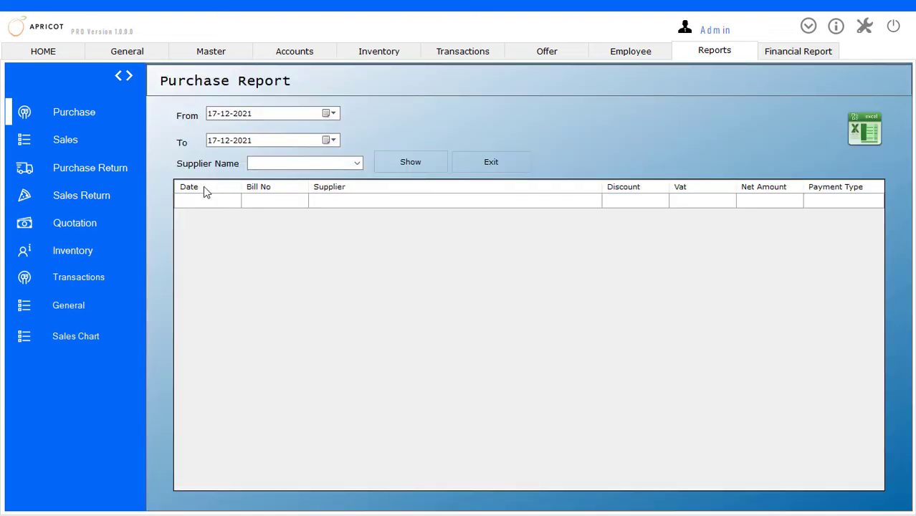
pyautogui.click(331, 113)
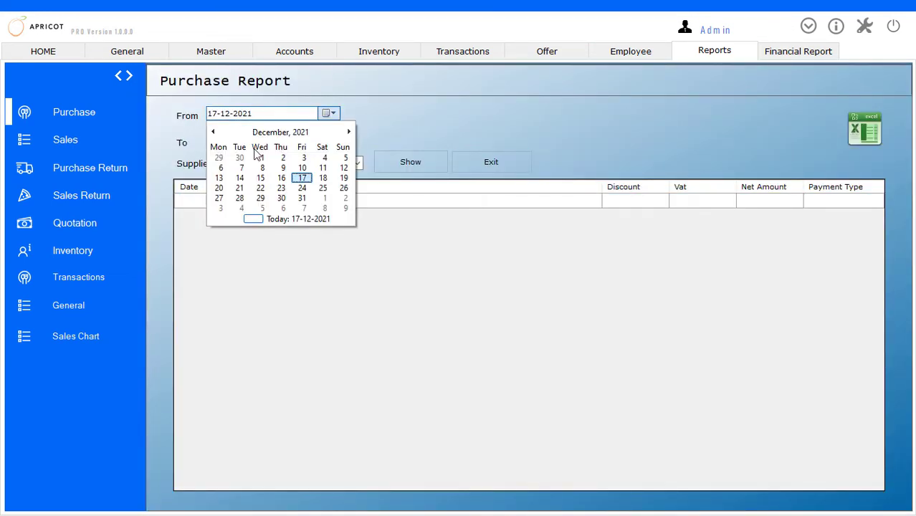
pyautogui.click(262, 157)
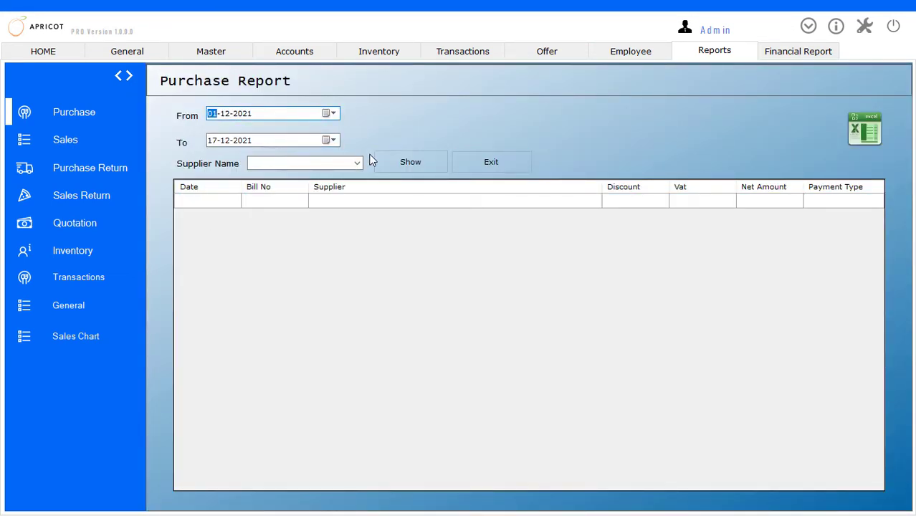
pyautogui.click(393, 159)
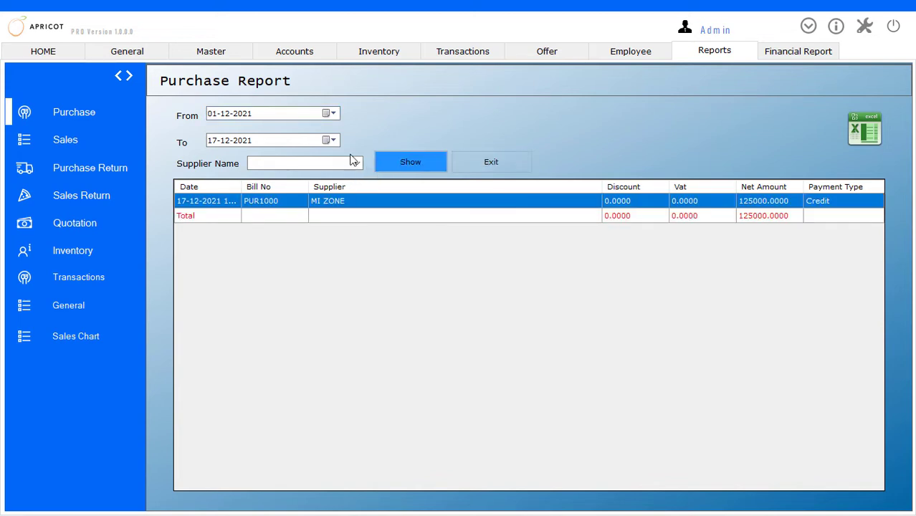
# Filter the purchase report by the supplier AK WHOLE SALES
pyautogui.click(359, 164)
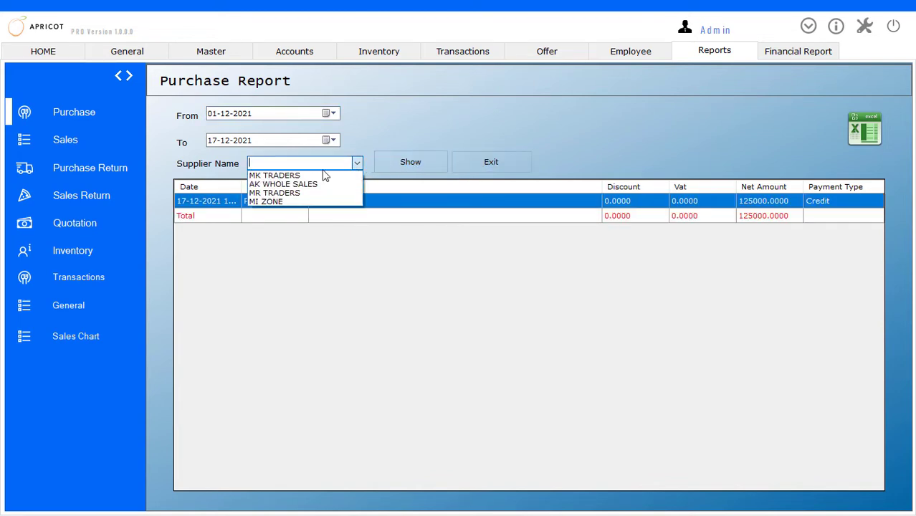
pyautogui.click(295, 186)
pyautogui.click(403, 163)
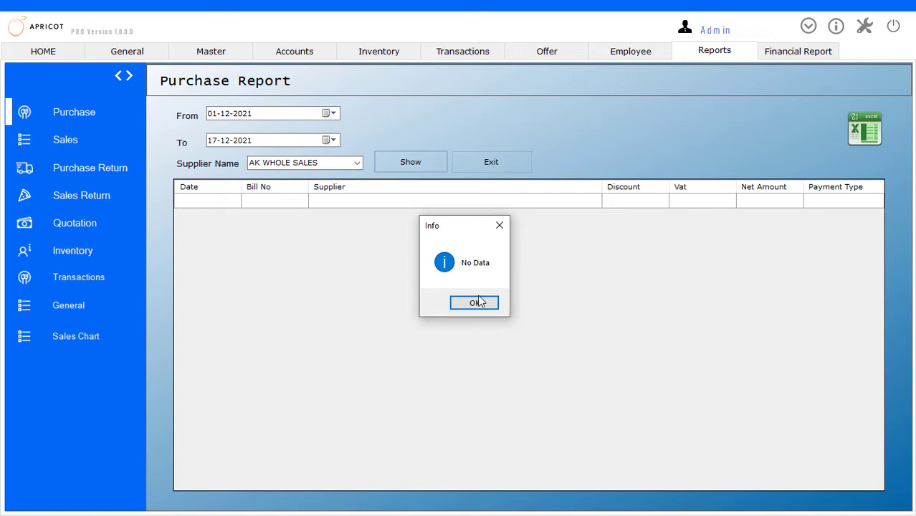
pyautogui.click(474, 302)
# Filter the purchase report by the supplier MI ZONE
pyautogui.click(350, 168)
pyautogui.click(357, 163)
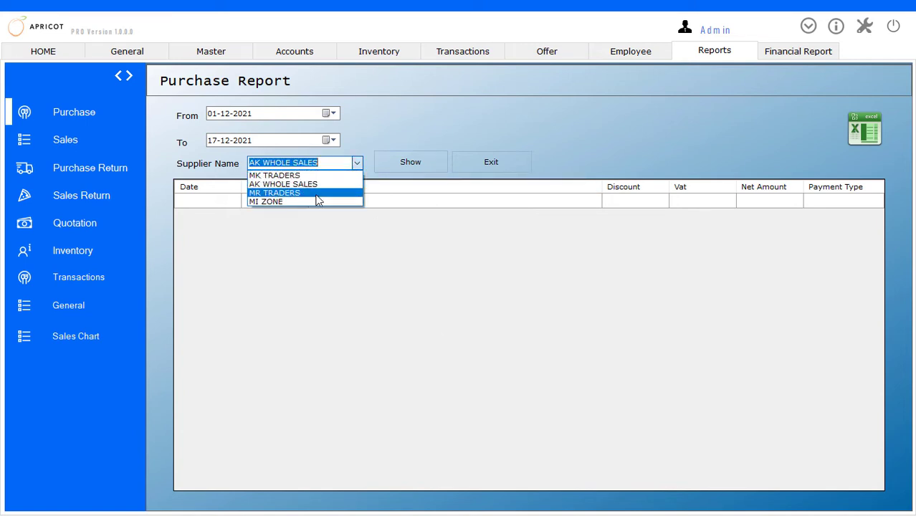
pyautogui.click(315, 200)
pyautogui.click(393, 163)
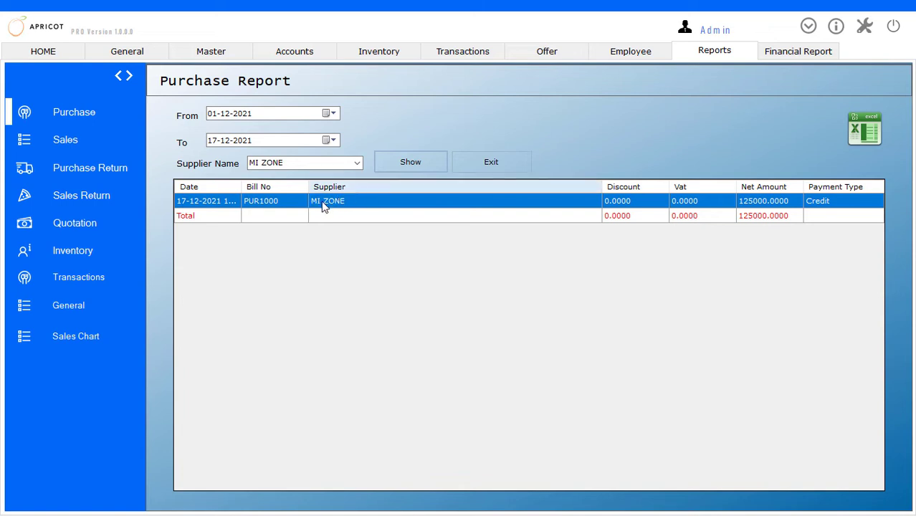
# Set the MI NOTE 9 quantity to 12 in the MI ZONE bill listed in the report and save the update
pyautogui.doubleClick(389, 207)
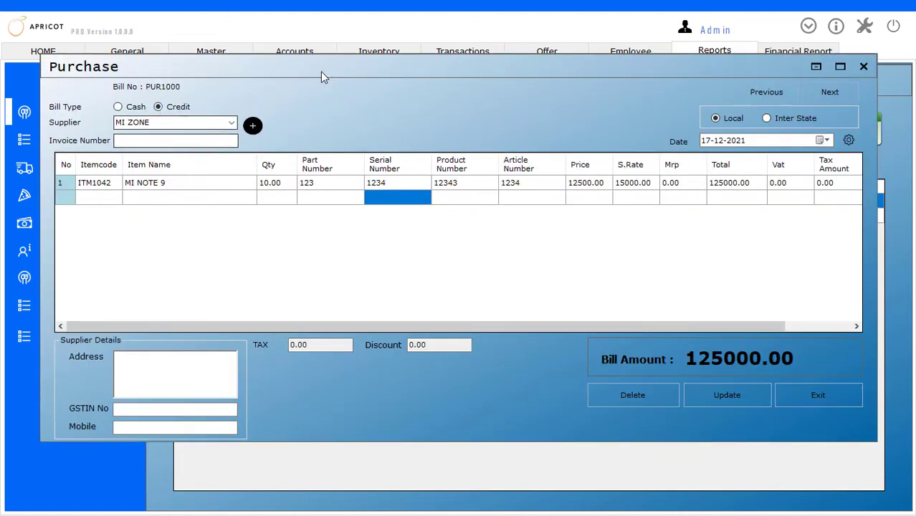
pyautogui.click(271, 185)
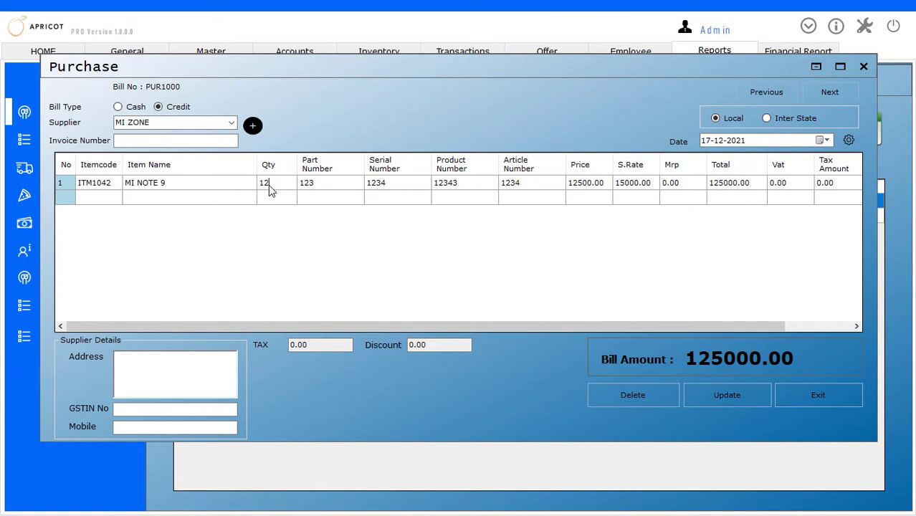
pyautogui.press('Tab')
pyautogui.press('Tab')
pyautogui.press('Tab')
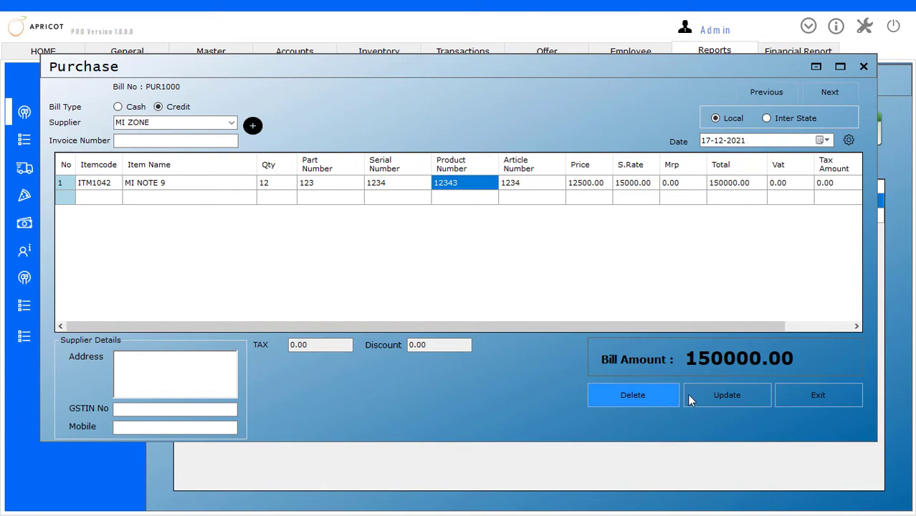
pyautogui.click(689, 395)
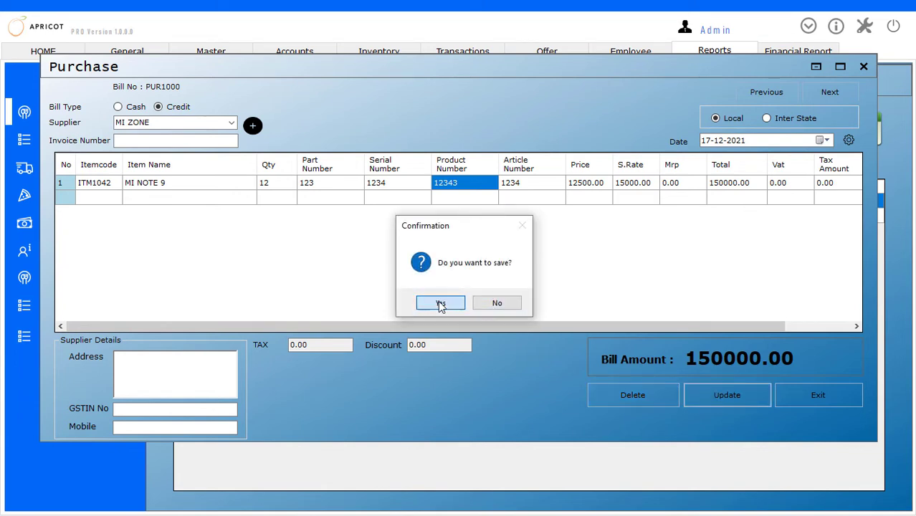
pyautogui.click(440, 303)
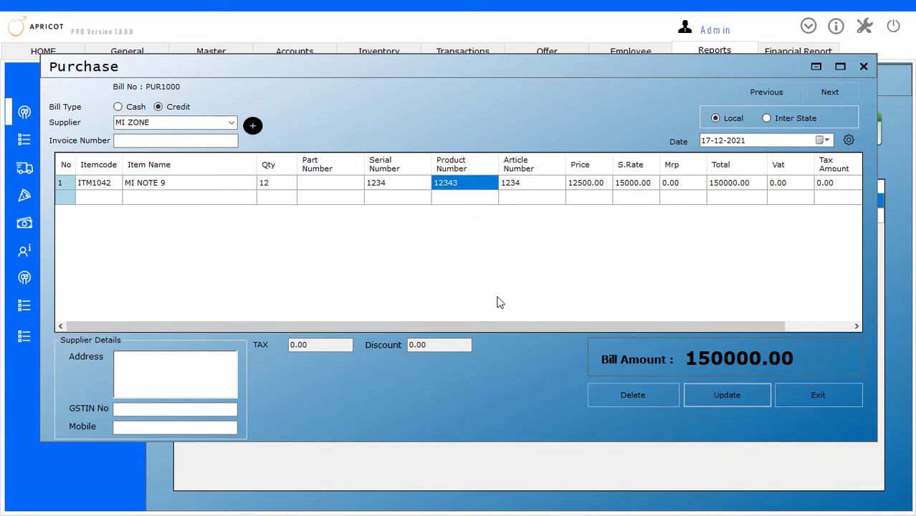
# Leave the updated bill and the purchase report, and search the inventory stock details for MI items
pyautogui.click(502, 304)
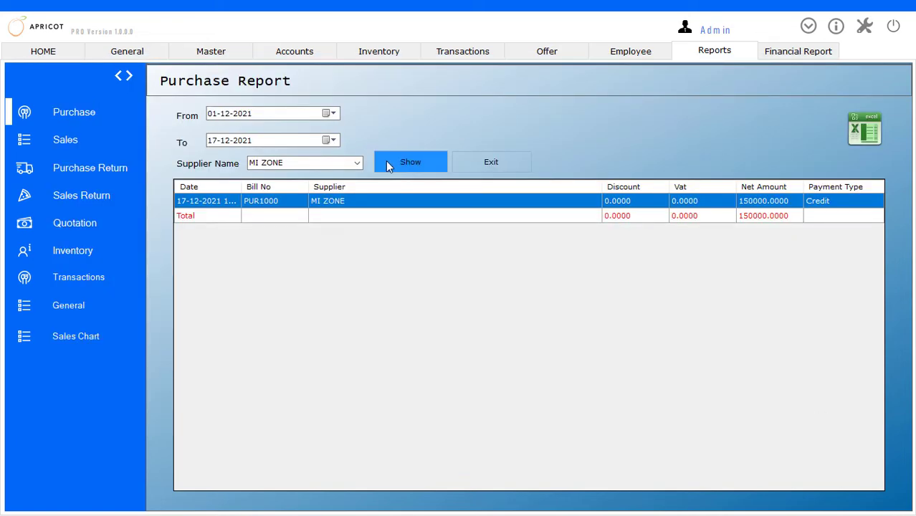
pyautogui.click(483, 160)
pyautogui.click(376, 50)
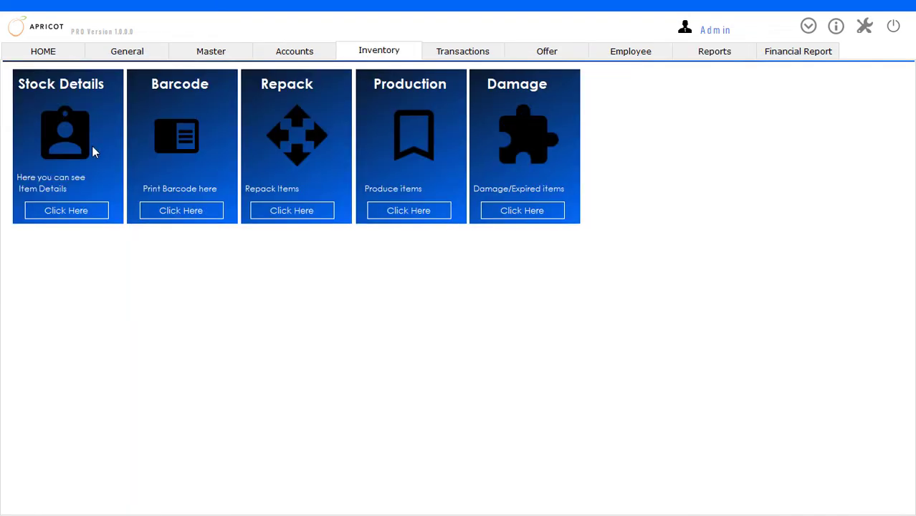
pyautogui.click(77, 207)
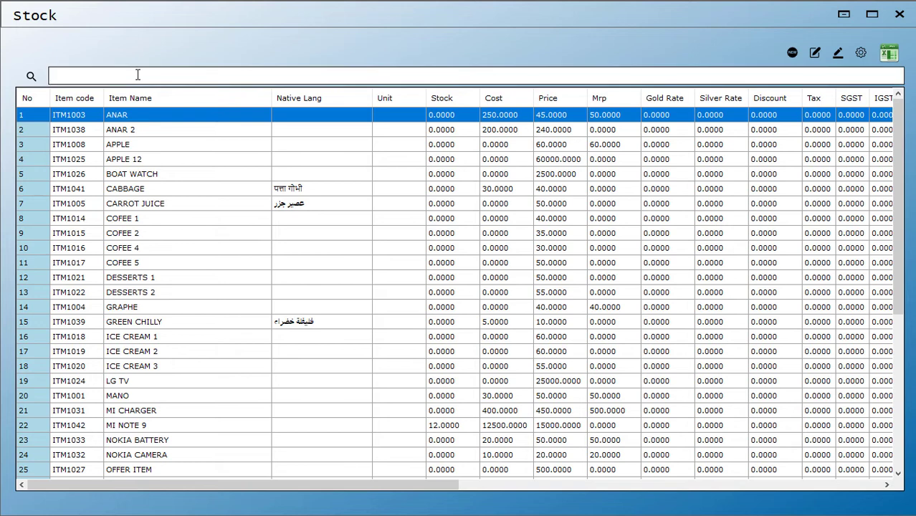
pyautogui.write('MI')
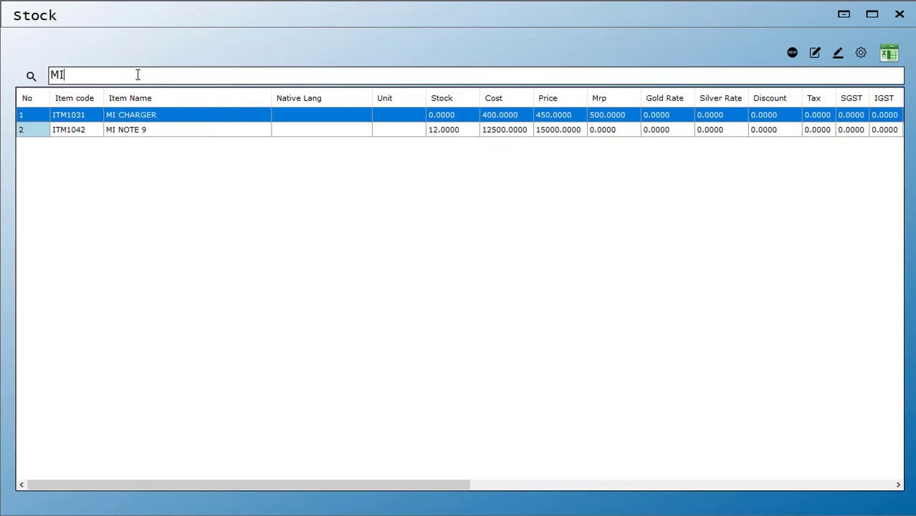
pyautogui.click(896, 17)
# Run the advanced purchase report search for part number 123
pyautogui.click(708, 56)
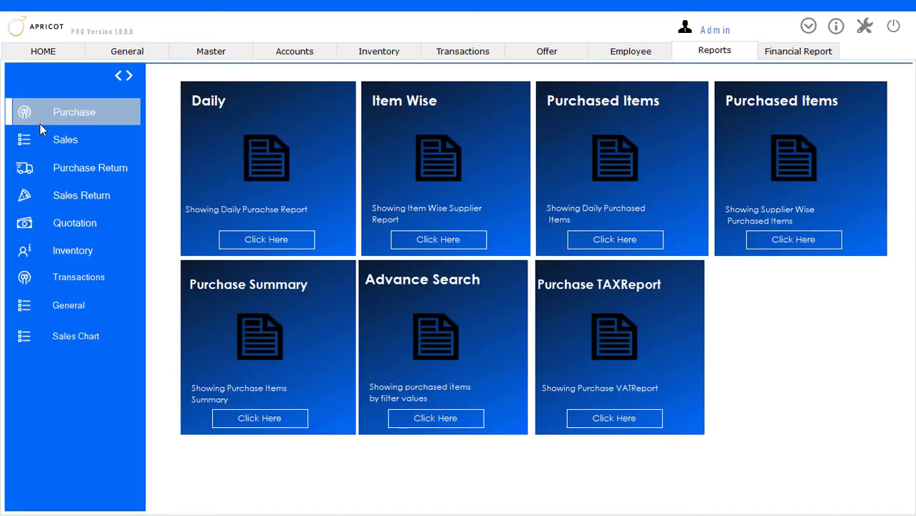
pyautogui.click(425, 418)
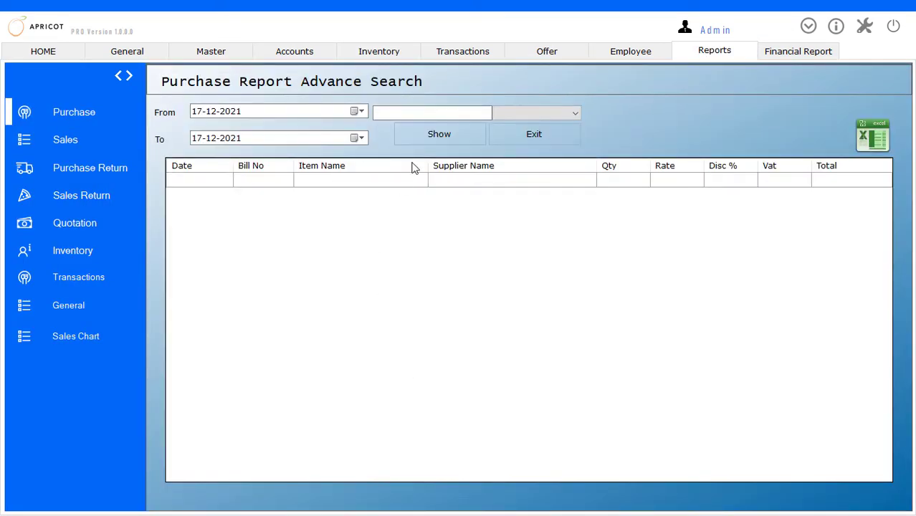
pyautogui.click(535, 112)
pyautogui.click(533, 127)
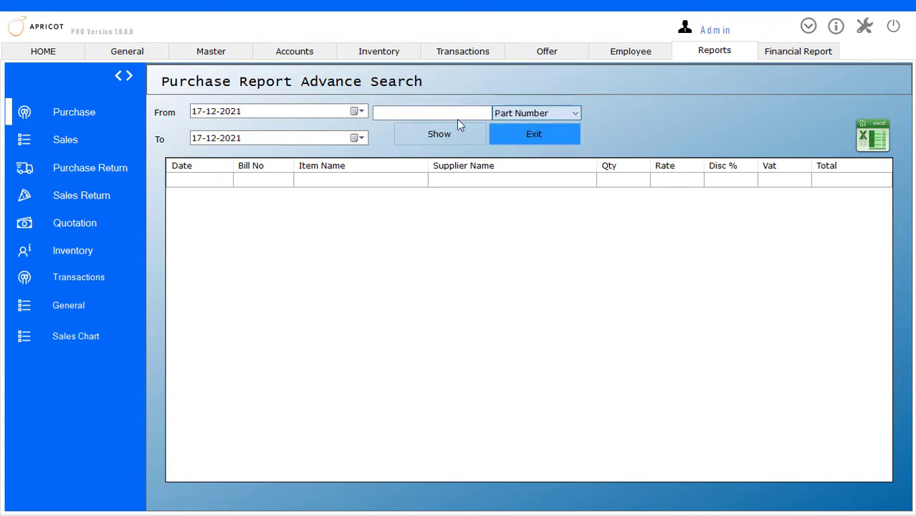
pyautogui.click(432, 116)
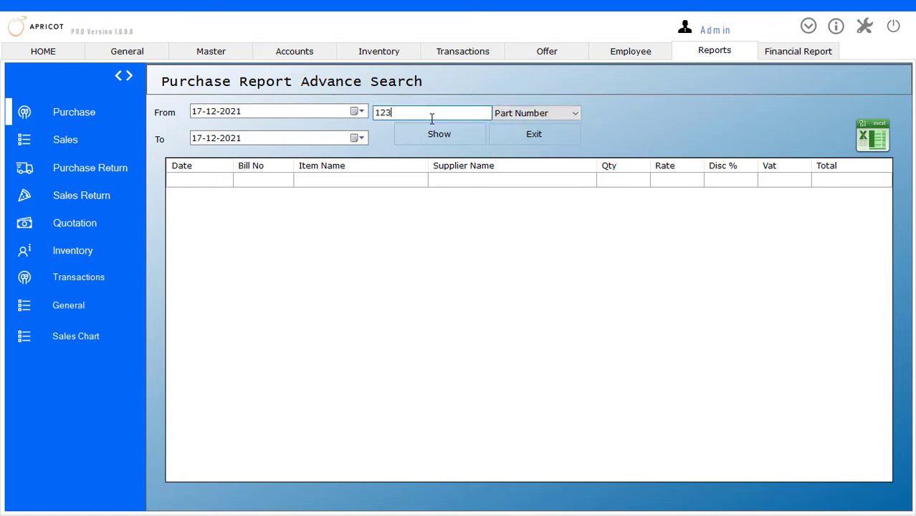
pyautogui.click(438, 136)
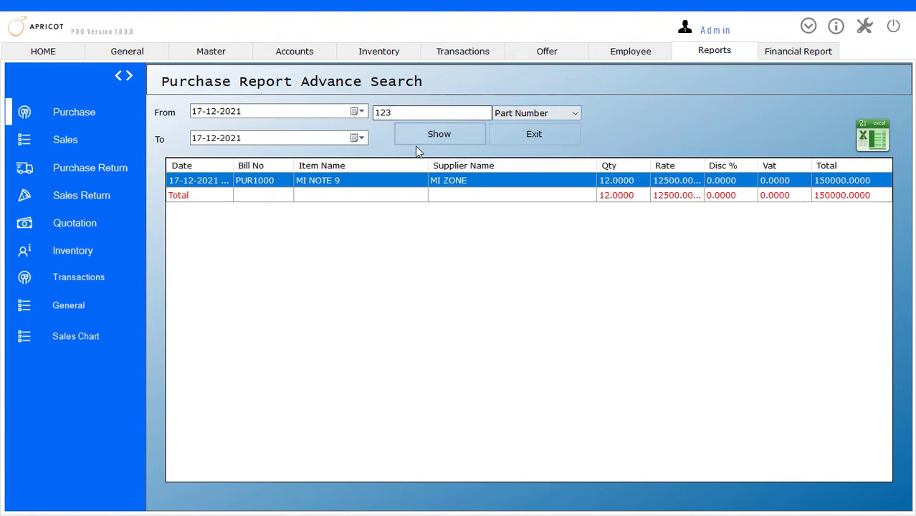
# Examine the available number filters in the advanced purchase search and exit the report
pyautogui.click(513, 114)
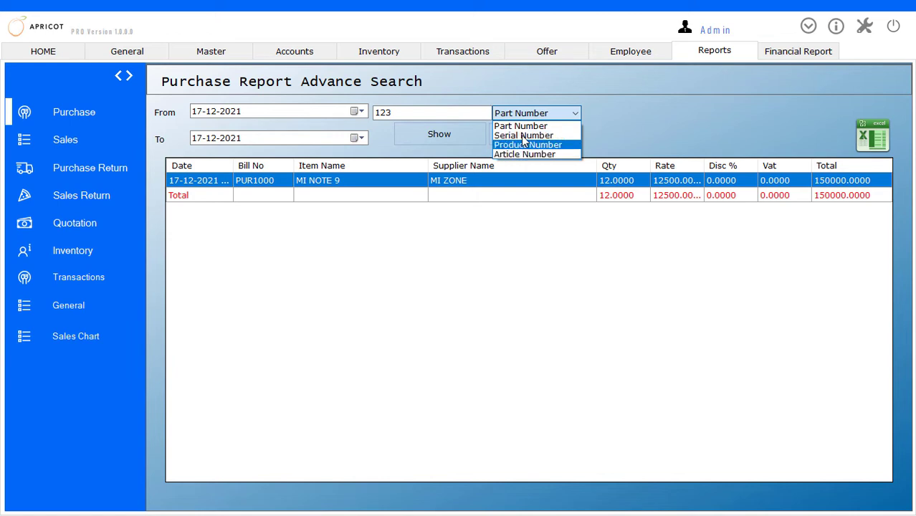
pyautogui.click(609, 122)
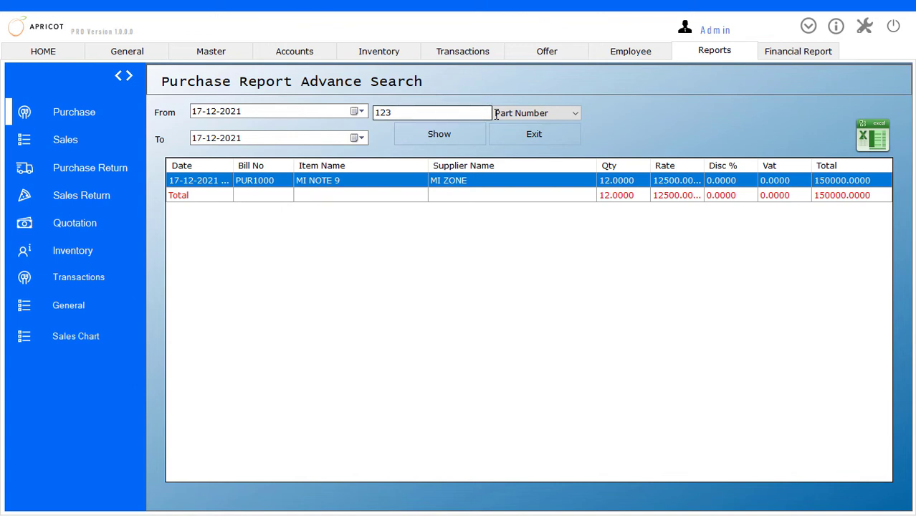
pyautogui.click(520, 113)
pyautogui.click(421, 116)
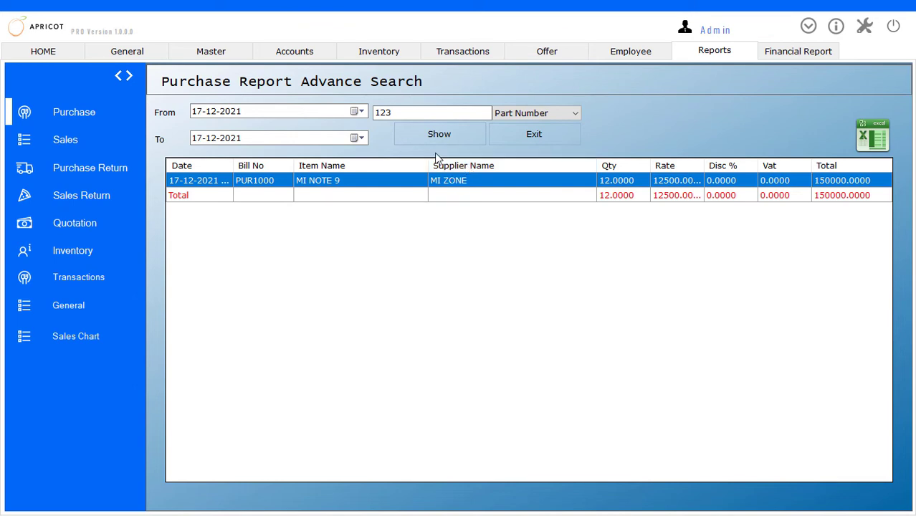
pyautogui.click(515, 133)
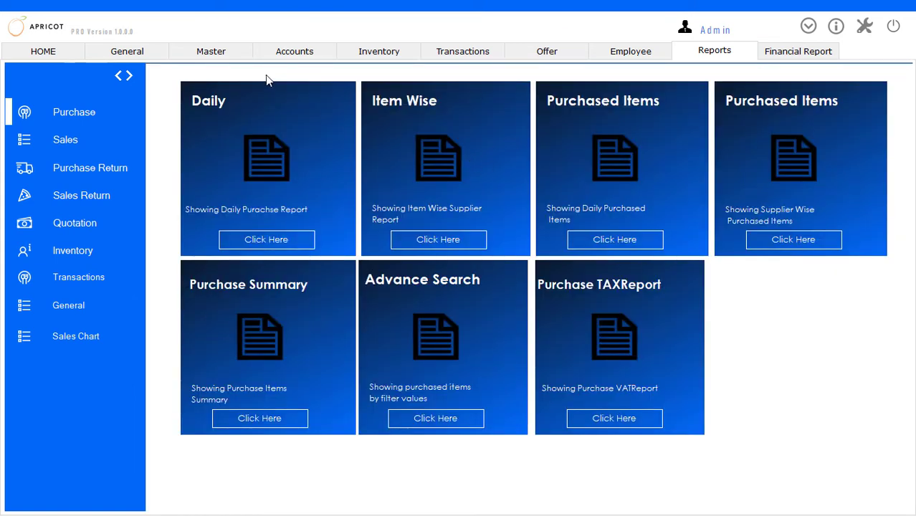
# Start a new Sales POS bill and add MI NOTE 9 as its first item
pyautogui.click(382, 54)
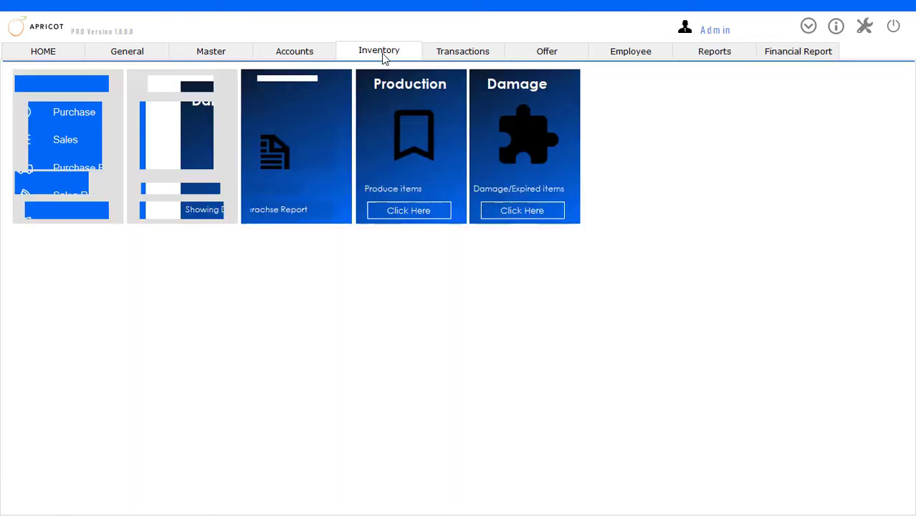
pyautogui.click(294, 53)
pyautogui.click(450, 53)
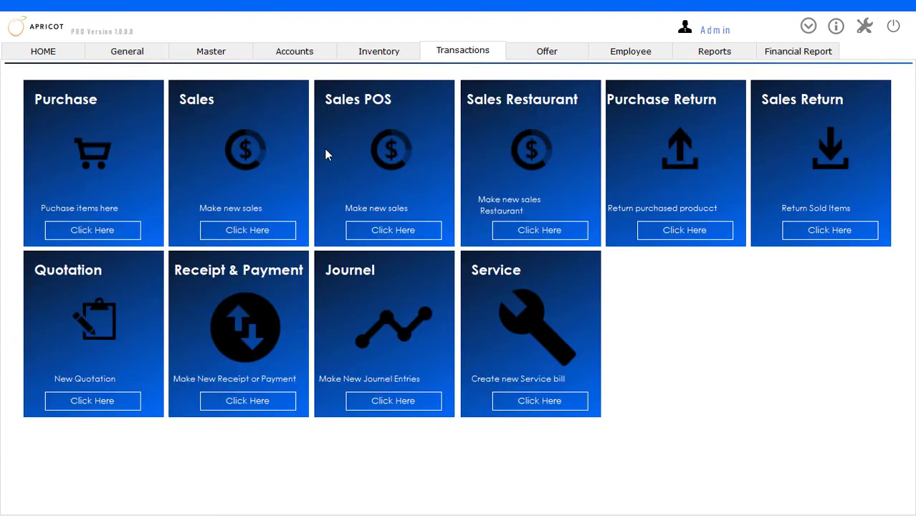
pyautogui.click(378, 230)
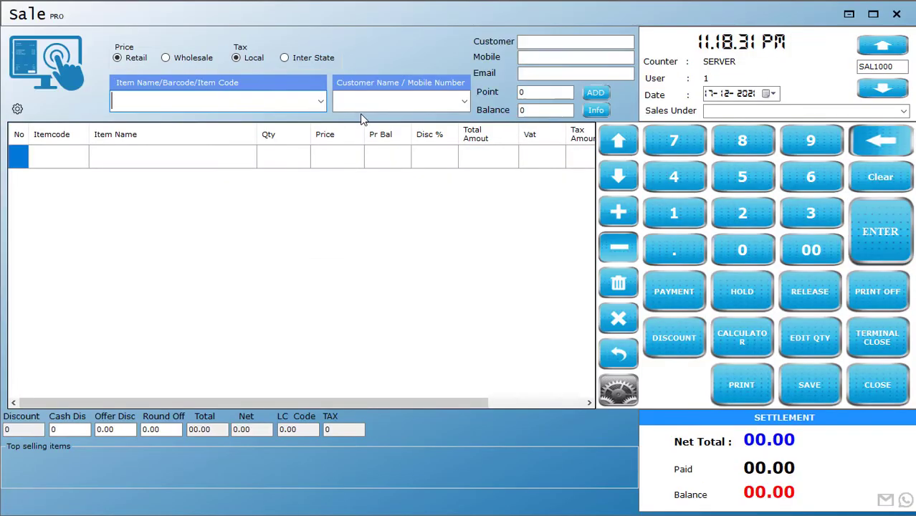
pyautogui.write('MI')
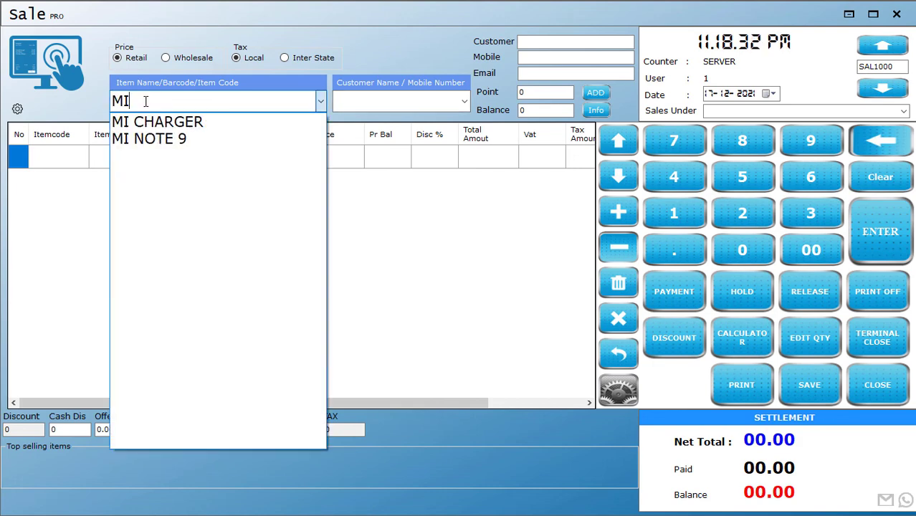
pyautogui.press('Down')
pyautogui.press('Down')
pyautogui.press('Return')
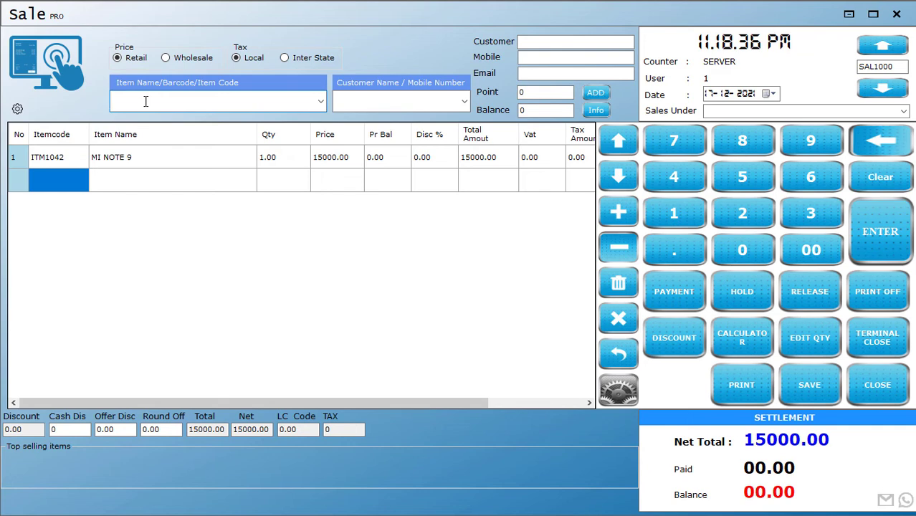
pyautogui.write('MI CHARGER')
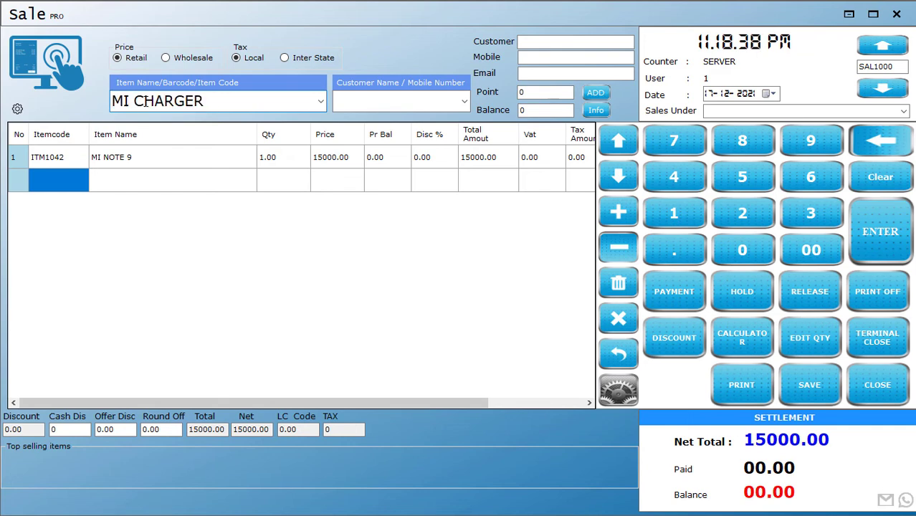
pyautogui.press('BackSpace')
pyautogui.press('BackSpace')
pyautogui.press('BackSpace')
pyautogui.press('BackSpace')
pyautogui.press('BackSpace')
pyautogui.press('BackSpace')
pyautogui.press('BackSpace')
pyautogui.press('BackSpace')
pyautogui.press('BackSpace')
pyautogui.press('BackSpace')
pyautogui.press('BackSpace')
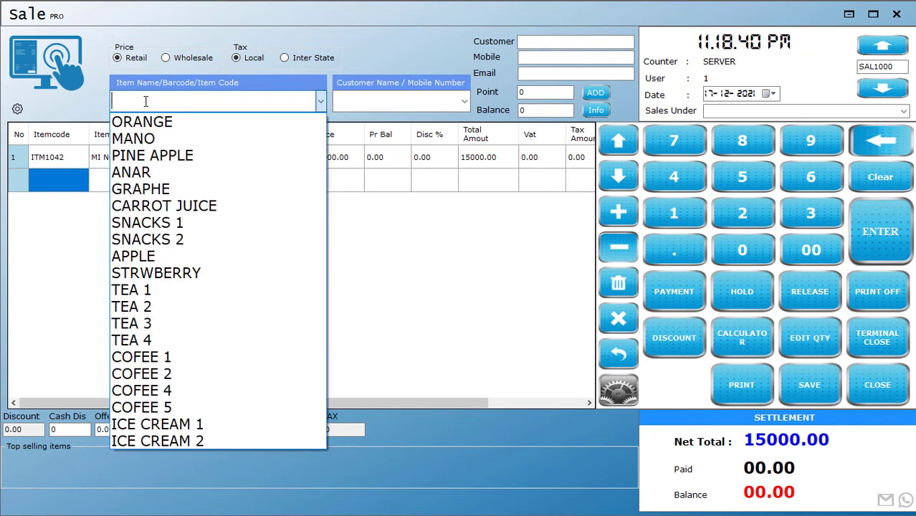
# Add STRWBERRY from the item name list as the second item of the sale
pyautogui.press('Down')
pyautogui.press('Down')
pyautogui.press('Down')
pyautogui.press('Down')
pyautogui.press('Down')
pyautogui.press('Down')
pyautogui.press('Down')
pyautogui.press('Down')
pyautogui.press('Down')
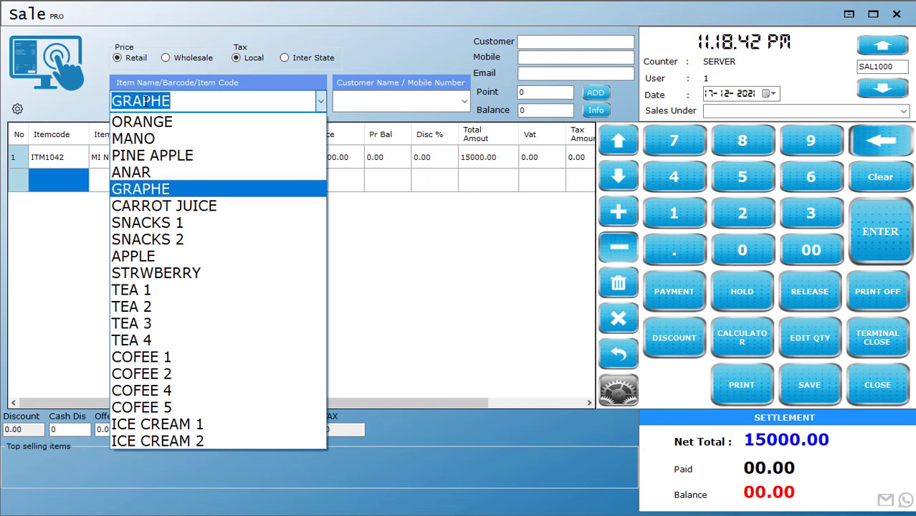
pyautogui.press('Down')
pyautogui.press('Down')
pyautogui.press('Up')
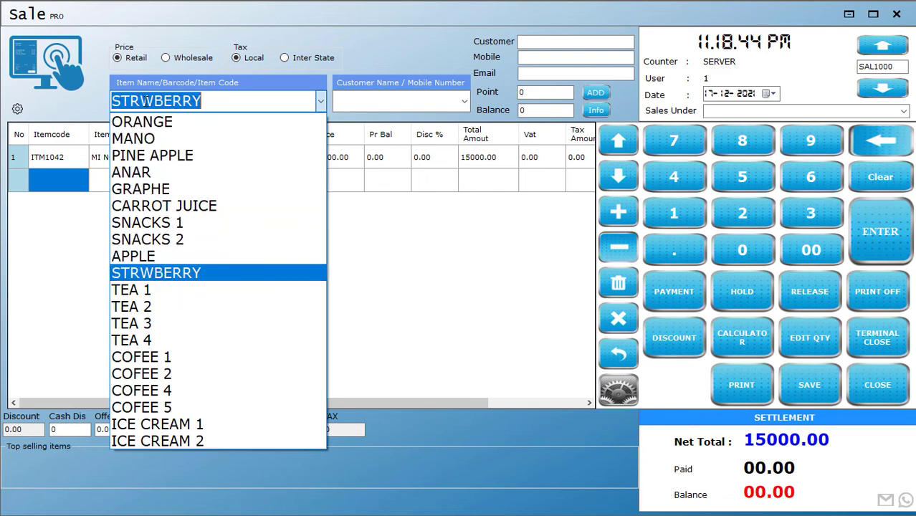
pyautogui.press('Return')
# Add SNACKS 2 to the empty third row of the sale through the item selection window
pyautogui.click(54, 203)
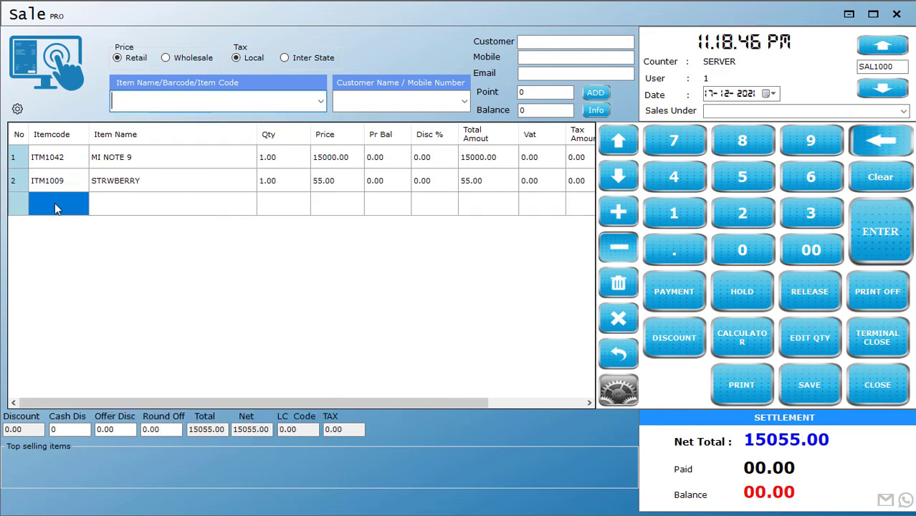
pyautogui.click(131, 100)
pyautogui.click(70, 166)
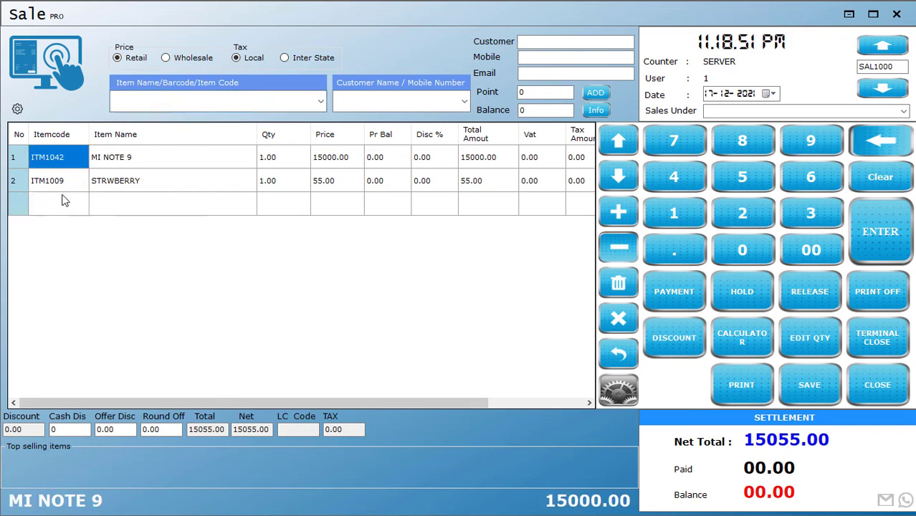
pyautogui.click(59, 206)
pyautogui.click(58, 207)
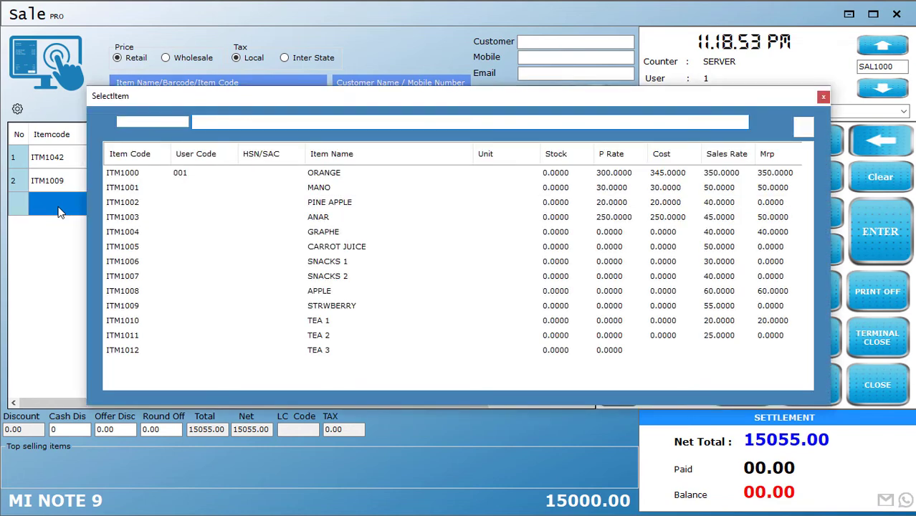
pyautogui.press('Down')
pyautogui.press('Down')
pyautogui.press('Down')
pyautogui.press('Down')
pyautogui.press('Down')
pyautogui.press('Down')
pyautogui.press('Down')
pyautogui.press('Down')
pyautogui.press('Down')
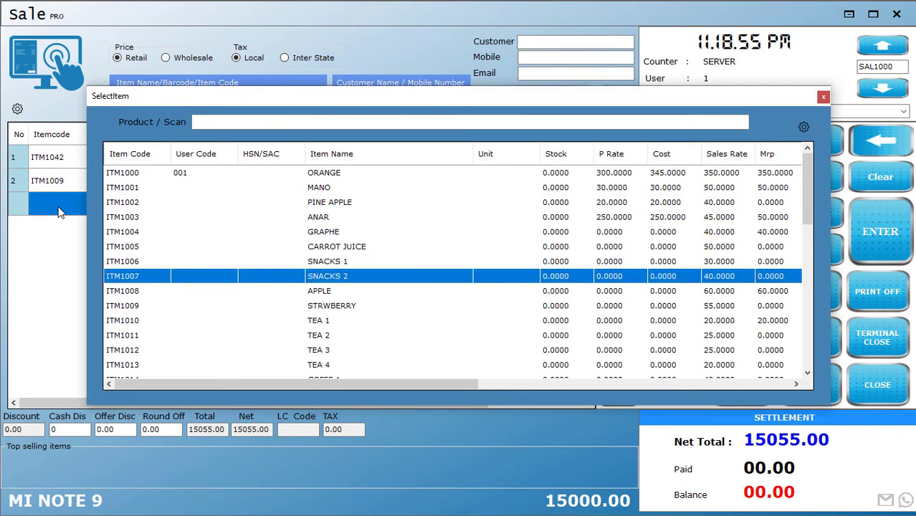
pyautogui.press('Down')
pyautogui.press('Down')
pyautogui.press('Down')
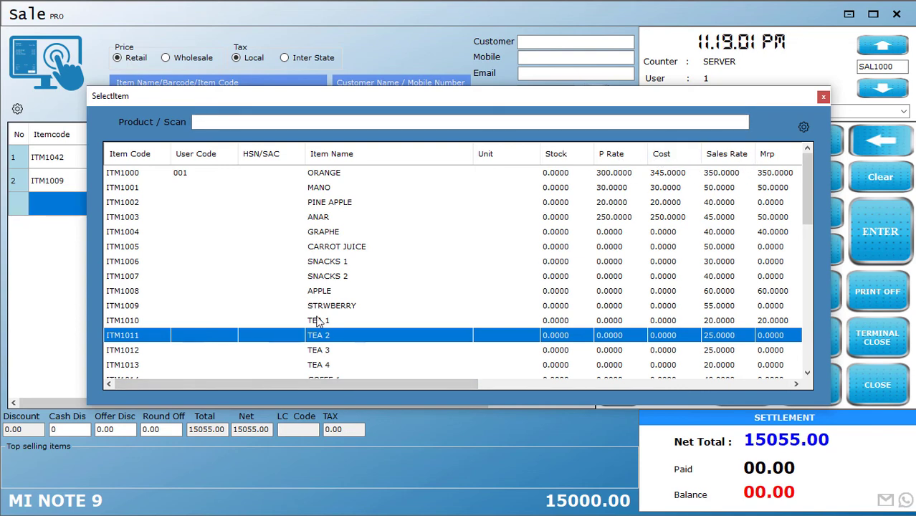
pyautogui.press('Up')
pyautogui.press('Up')
pyautogui.press('Up')
pyautogui.press('Up')
pyautogui.press('Up')
pyautogui.press('Down')
pyautogui.press('Down')
pyautogui.press('Up')
pyautogui.press('Up')
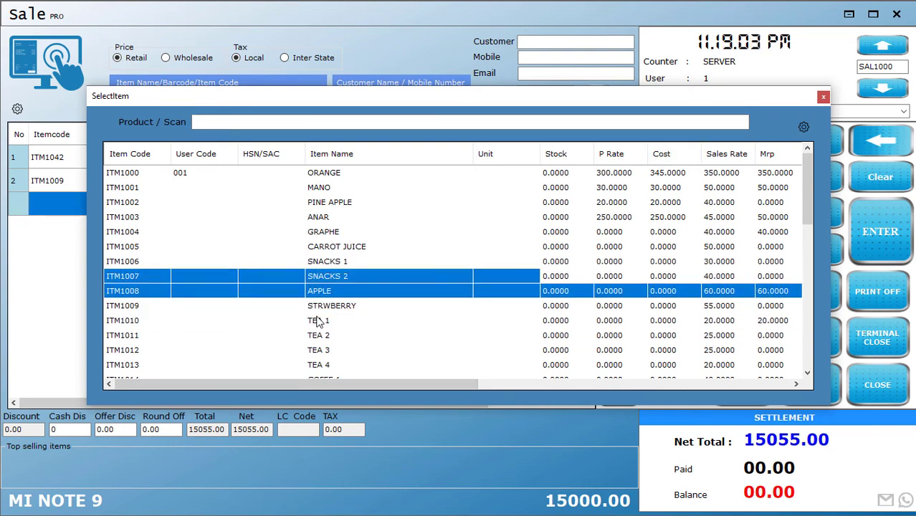
pyautogui.press('Down')
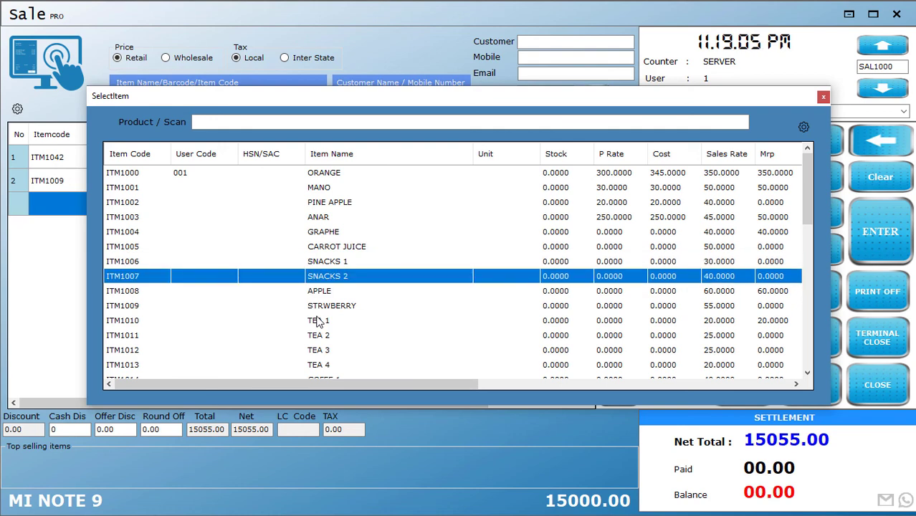
pyautogui.press('Return')
pyautogui.press('Tab')
pyautogui.press('Tab')
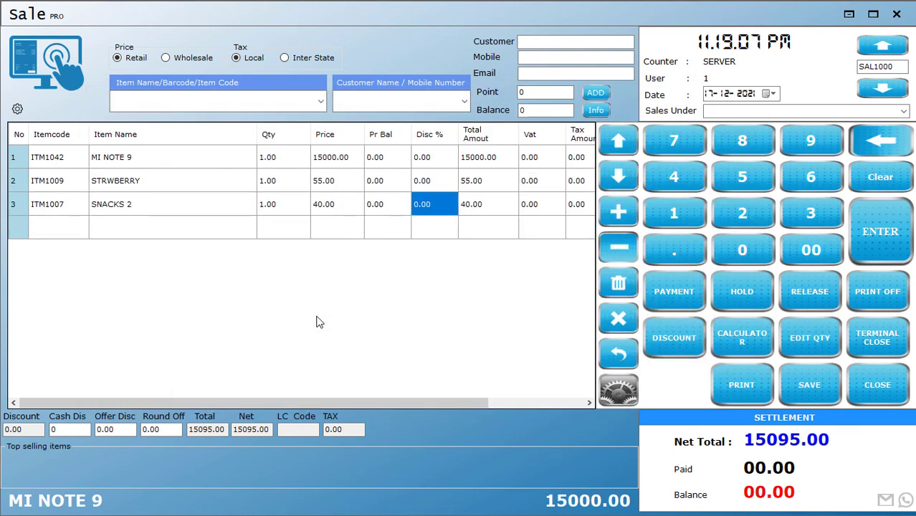
# Reopen item selection for the third sale row and hide the Cost, Batch Number, Expiry Date, Mrp, Sales Rate and Type columns
pyautogui.press('Left')
pyautogui.press('Left')
pyautogui.press('Left')
pyautogui.press('Left')
pyautogui.press('Left')
pyautogui.press('Left')
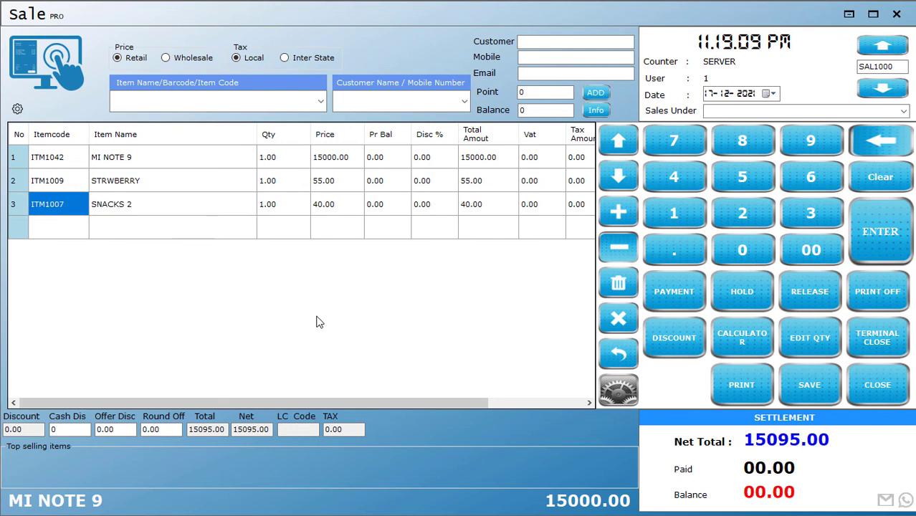
pyautogui.click(74, 204)
pyautogui.click(74, 205)
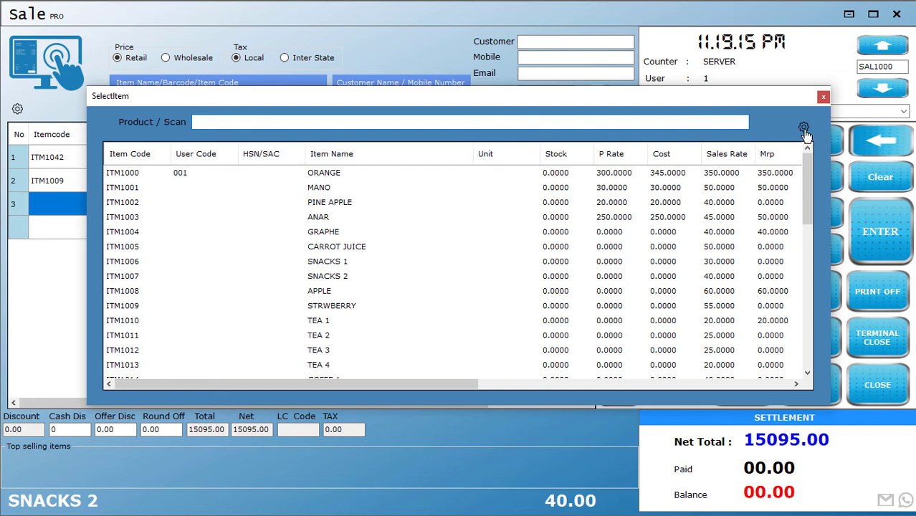
pyautogui.click(804, 129)
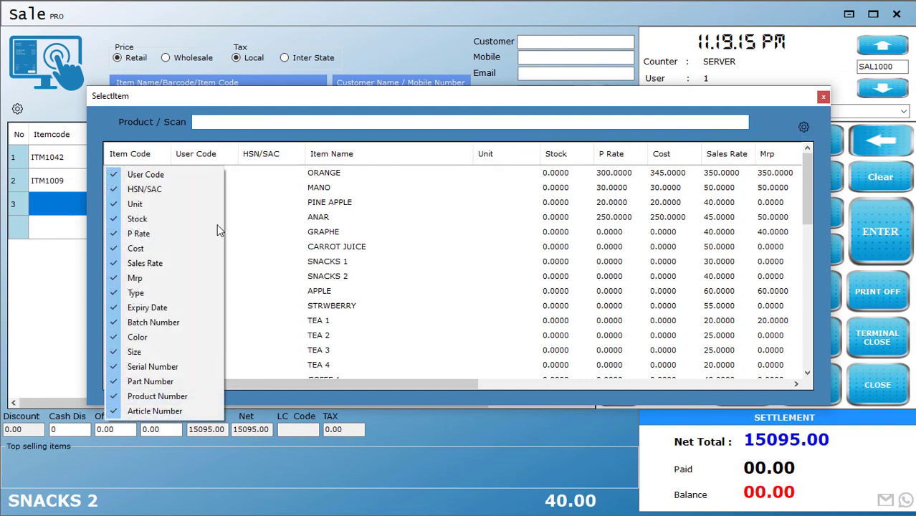
pyautogui.click(126, 251)
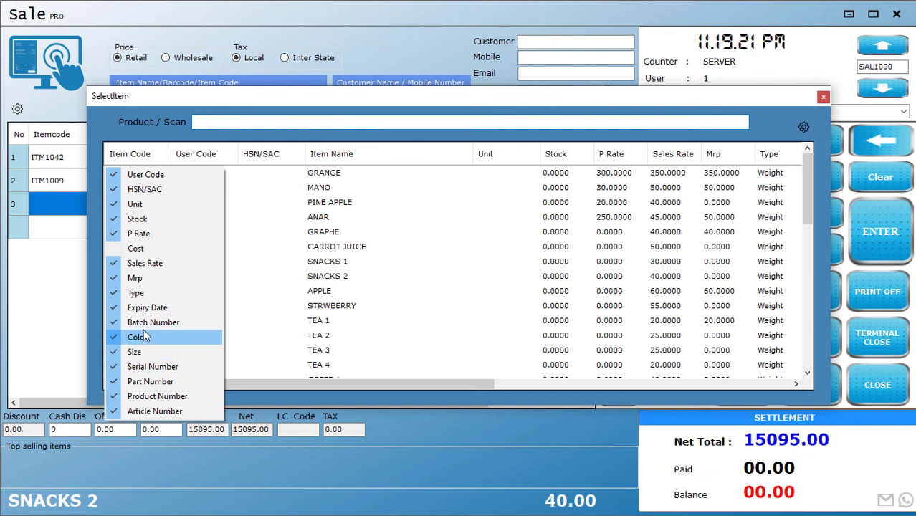
pyautogui.click(147, 322)
pyautogui.click(147, 308)
pyautogui.click(135, 278)
pyautogui.click(143, 263)
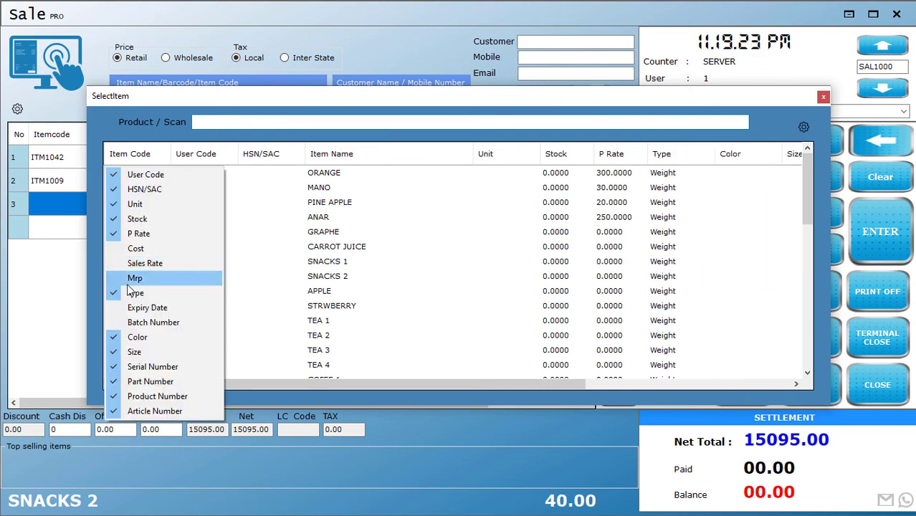
pyautogui.click(135, 292)
pyautogui.click(823, 98)
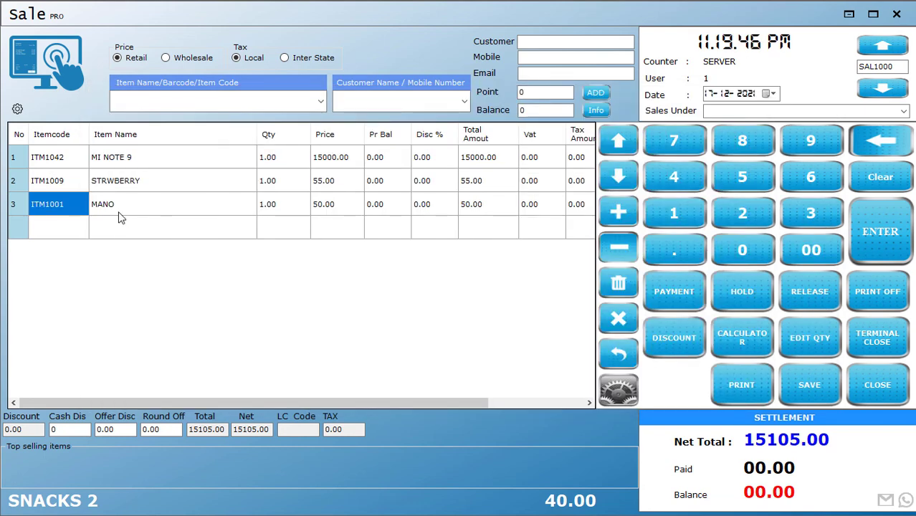
# Delete the MANO row from the sale
pyautogui.click(119, 212)
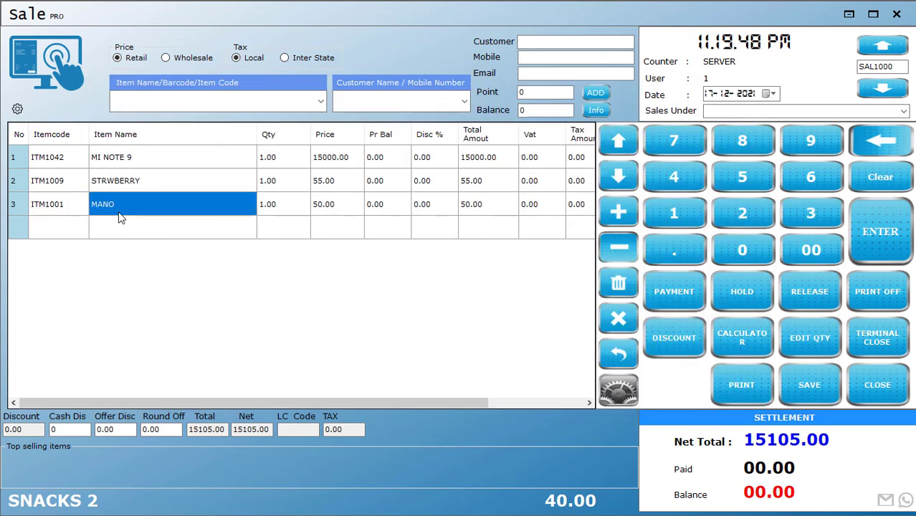
pyautogui.click(116, 188)
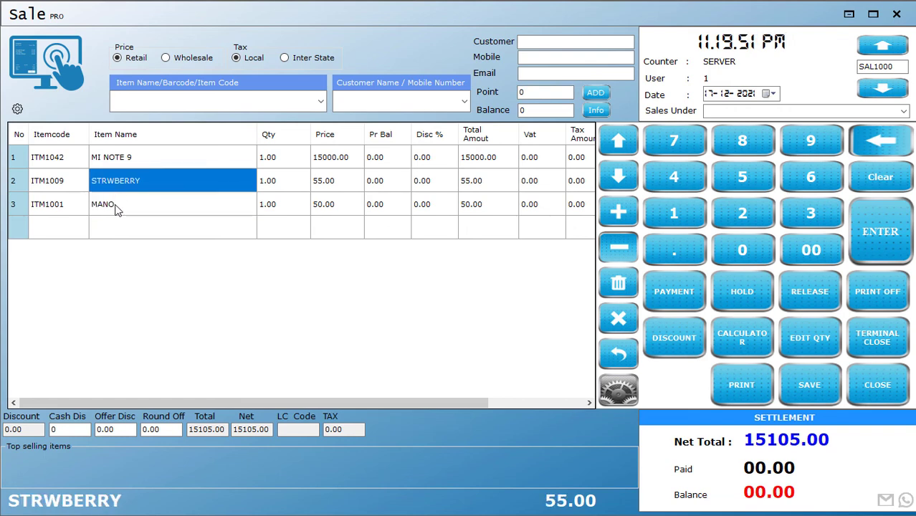
pyautogui.click(117, 207)
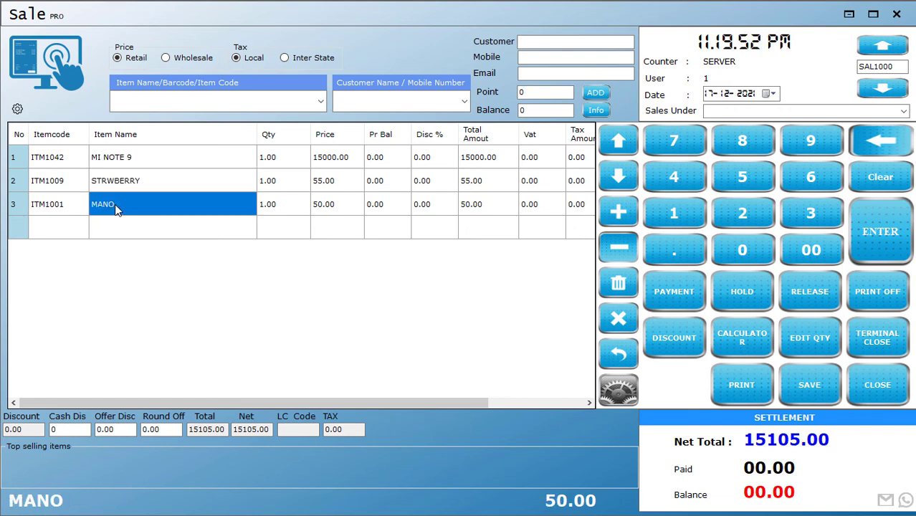
pyautogui.press('Delete')
pyautogui.press('Return')
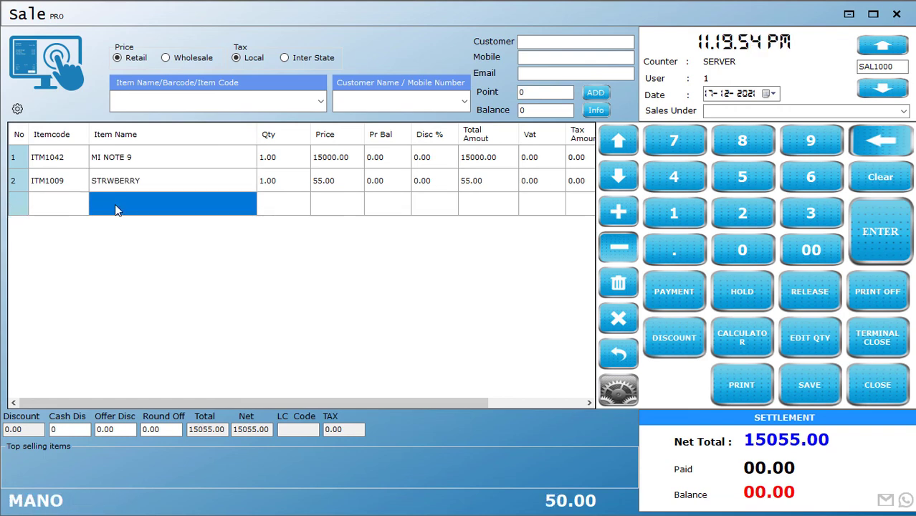
# Replace STRWBERRY in the second row of the sale with DESSERTS 2 through the item selection window
pyautogui.click(131, 172)
pyautogui.click(127, 162)
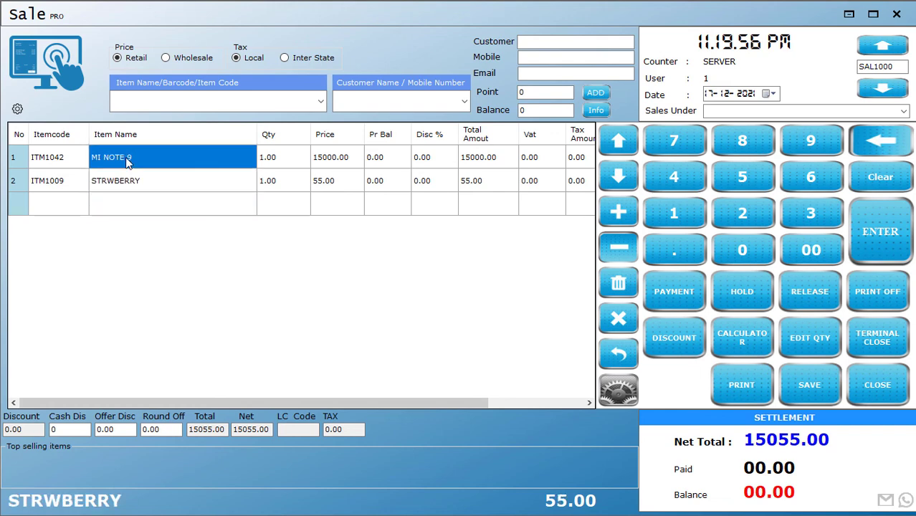
pyautogui.click(143, 188)
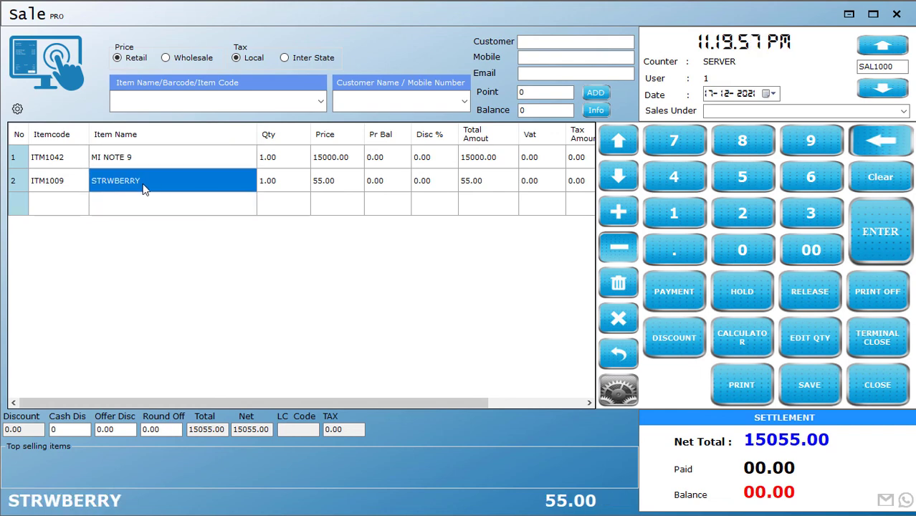
pyautogui.click(61, 186)
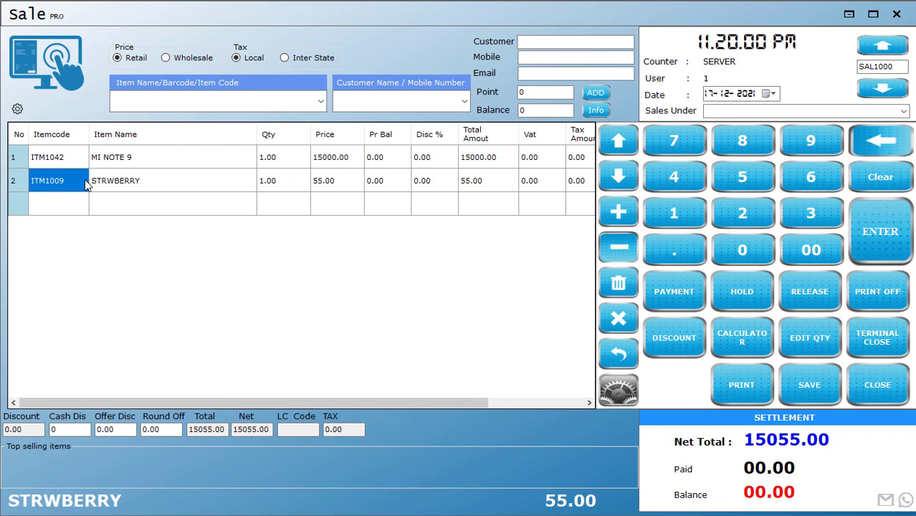
pyautogui.press('BackSpace')
pyautogui.press('Return')
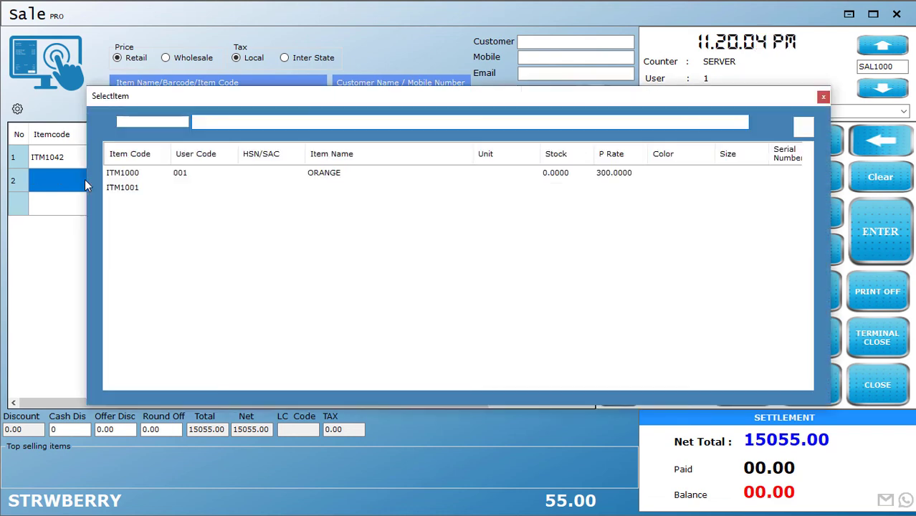
pyautogui.press('Down')
pyautogui.press('Down')
pyautogui.press('Down')
pyautogui.press('Down')
pyautogui.press('Down')
pyautogui.press('Down')
pyautogui.press('Down')
pyautogui.press('Down')
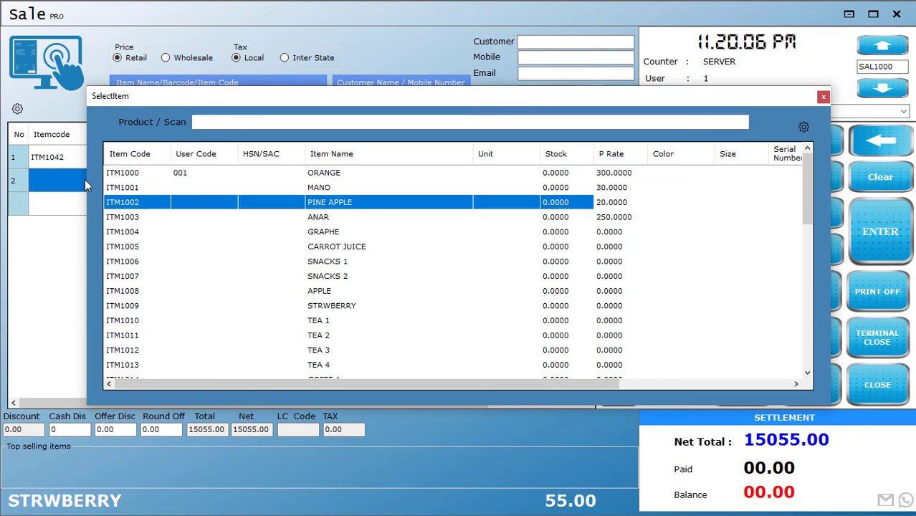
pyautogui.press('Down')
pyautogui.press('Down')
pyautogui.press('Down')
pyautogui.press('Down')
pyautogui.press('Down')
pyautogui.press('Down')
pyautogui.press('Down')
pyautogui.press('Down')
pyautogui.press('Down')
pyautogui.press('Down')
pyautogui.press('Down')
pyautogui.press('Down')
pyautogui.press('Down')
pyautogui.press('Down')
pyautogui.press('Down')
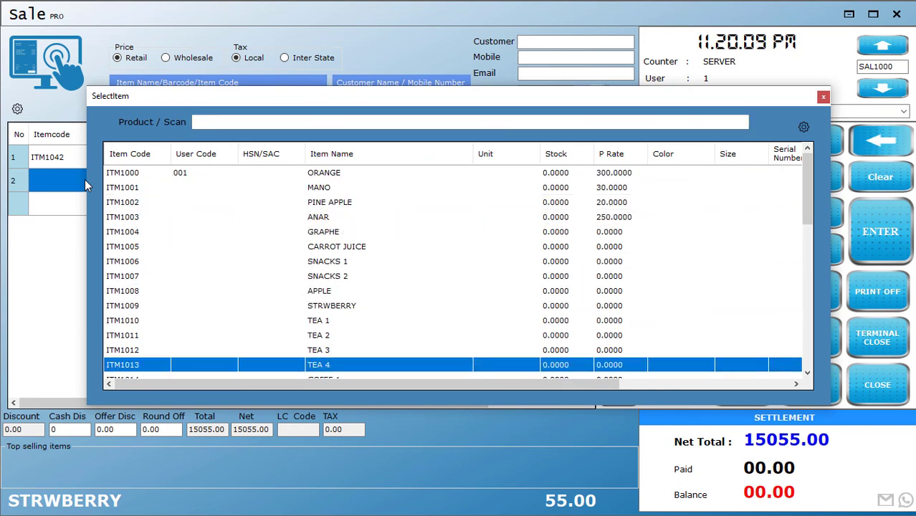
pyautogui.press('Return')
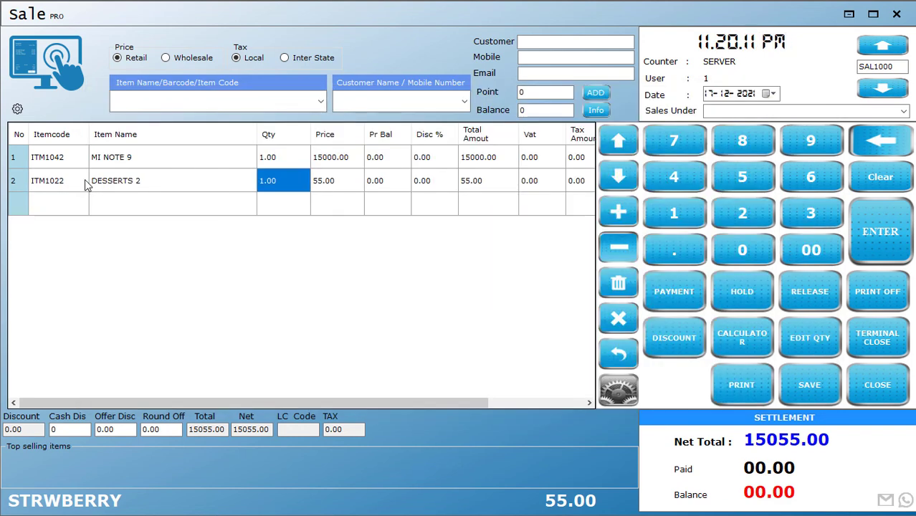
# Save the sale with MI NOTE 9 and DESSERTS 2, and close the sale window
pyautogui.press('Tab')
pyautogui.press('Tab')
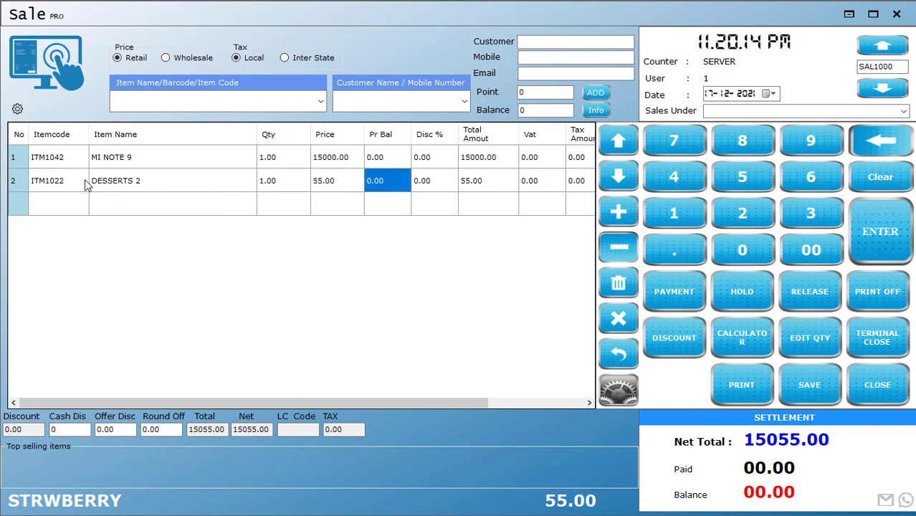
pyautogui.hotkey('ctrl', 's')
pyautogui.press('Return')
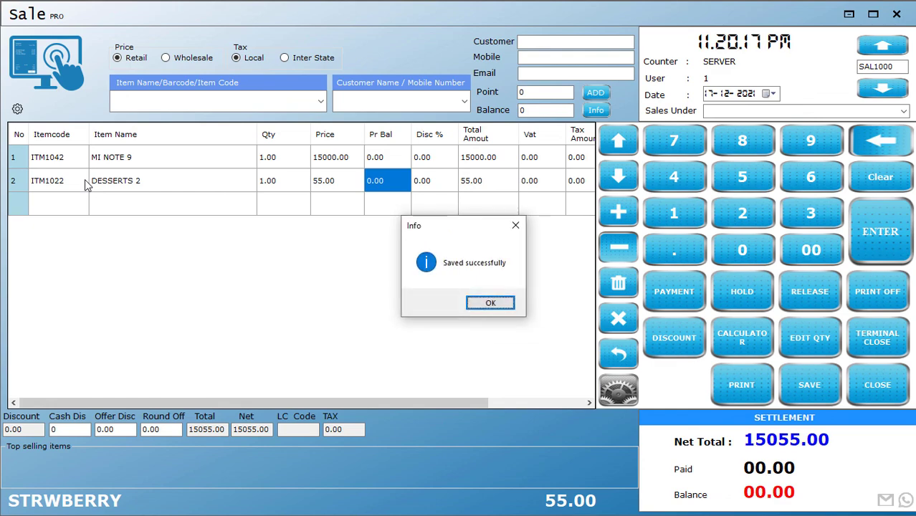
pyautogui.press('Return')
pyautogui.click(876, 387)
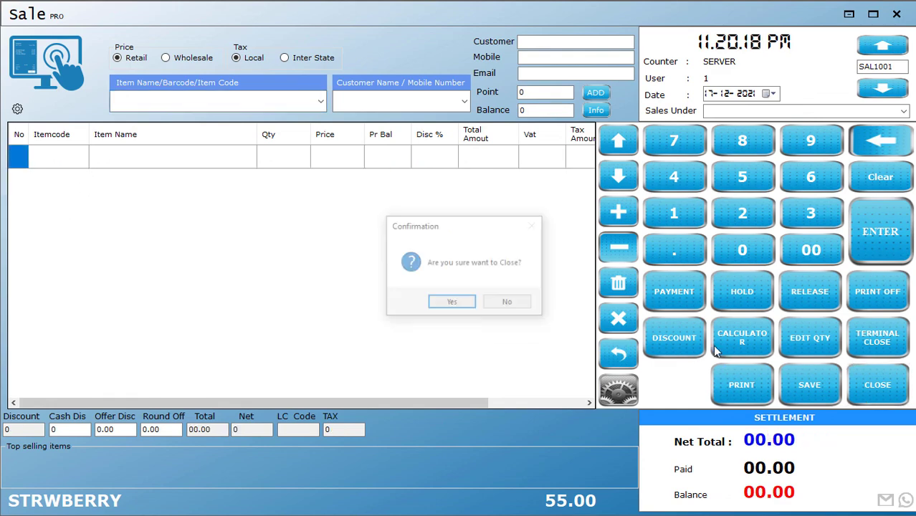
pyautogui.click(436, 303)
# Search the stock details for MI, check the stock of MI NOTE 9, and close the stock list
pyautogui.click(380, 47)
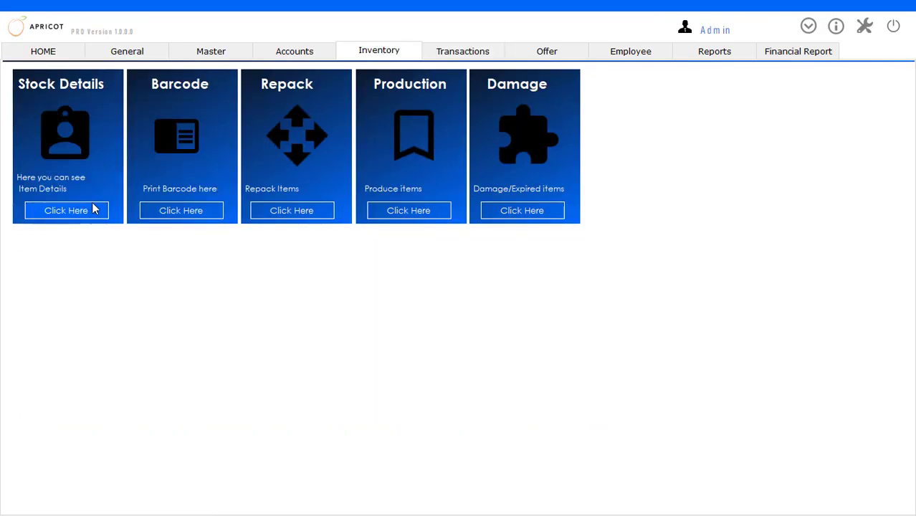
pyautogui.click(65, 209)
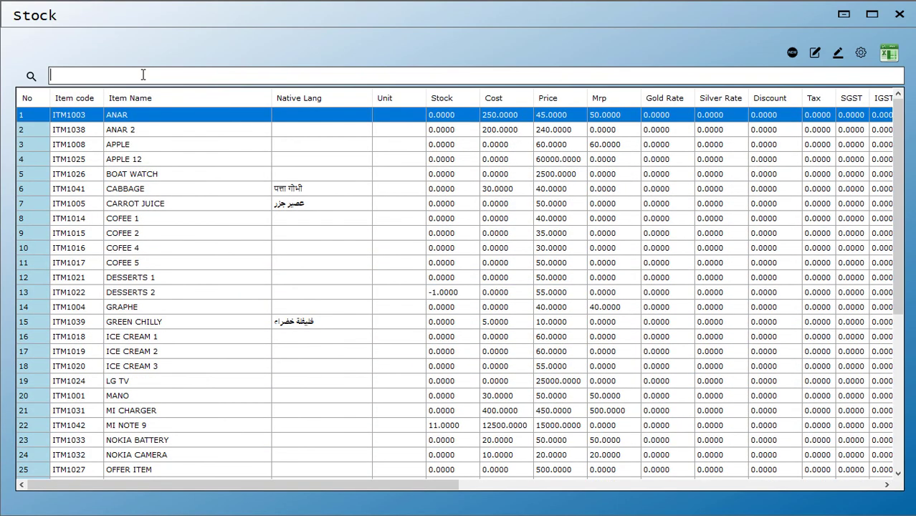
pyautogui.click(143, 75)
pyautogui.write('MI')
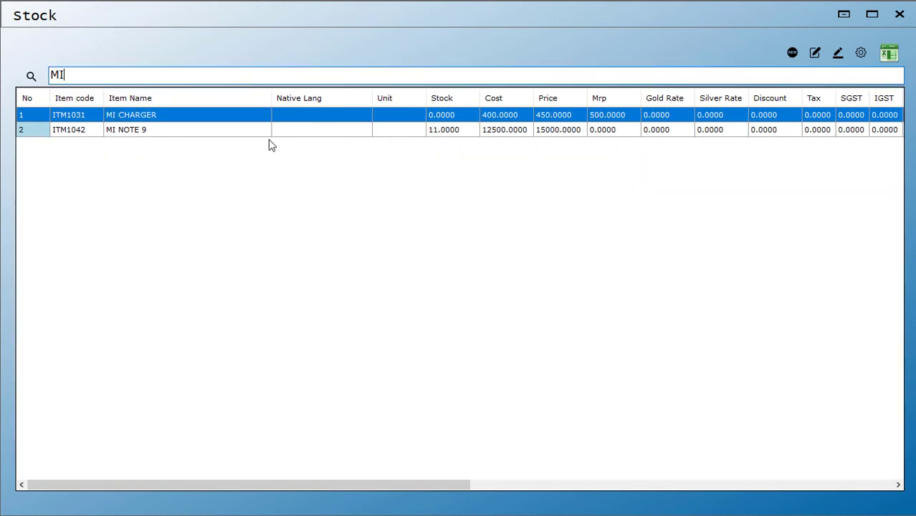
pyautogui.click(448, 129)
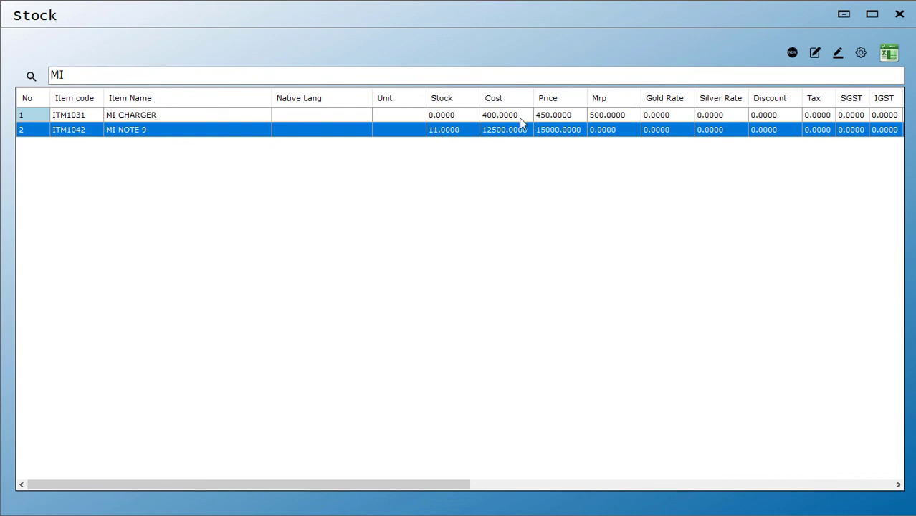
pyautogui.click(900, 14)
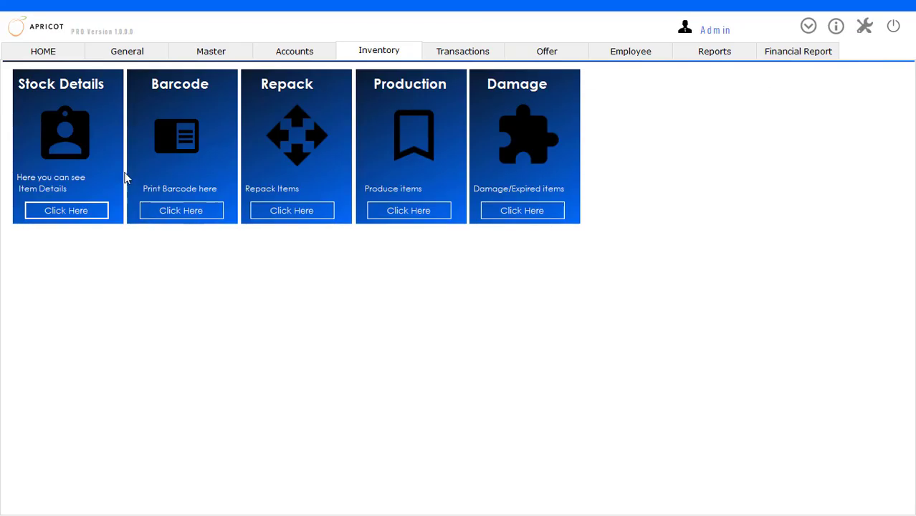
# Open a new purchase entry
pyautogui.click(490, 56)
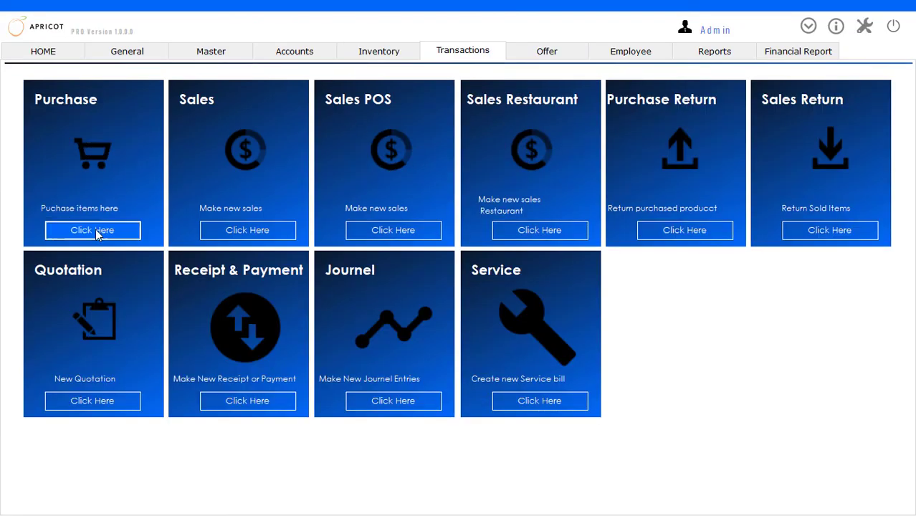
pyautogui.click(97, 233)
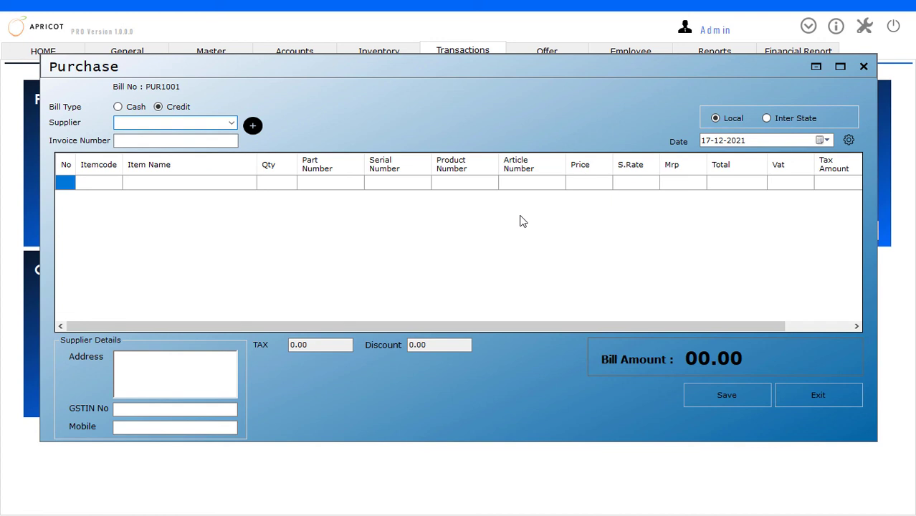